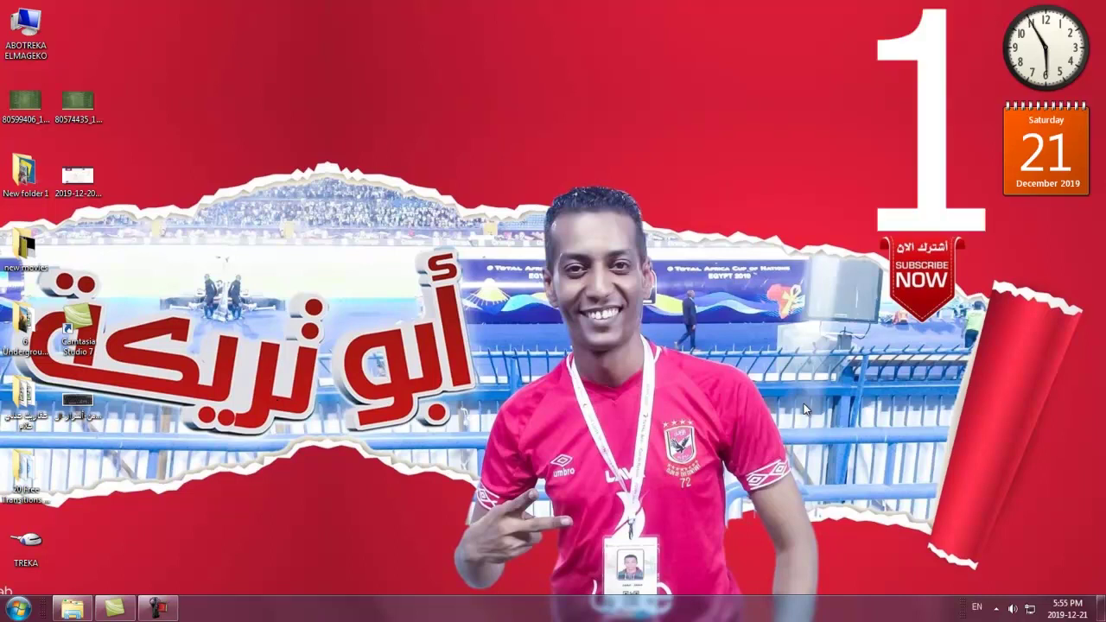
# - Open the computer's drives window from the desktop and place it near the middle of the screen
pyautogui.doubleClick(28, 48)
pyautogui.moveTo(548, 113); pyautogui.dragTo(474, 107)
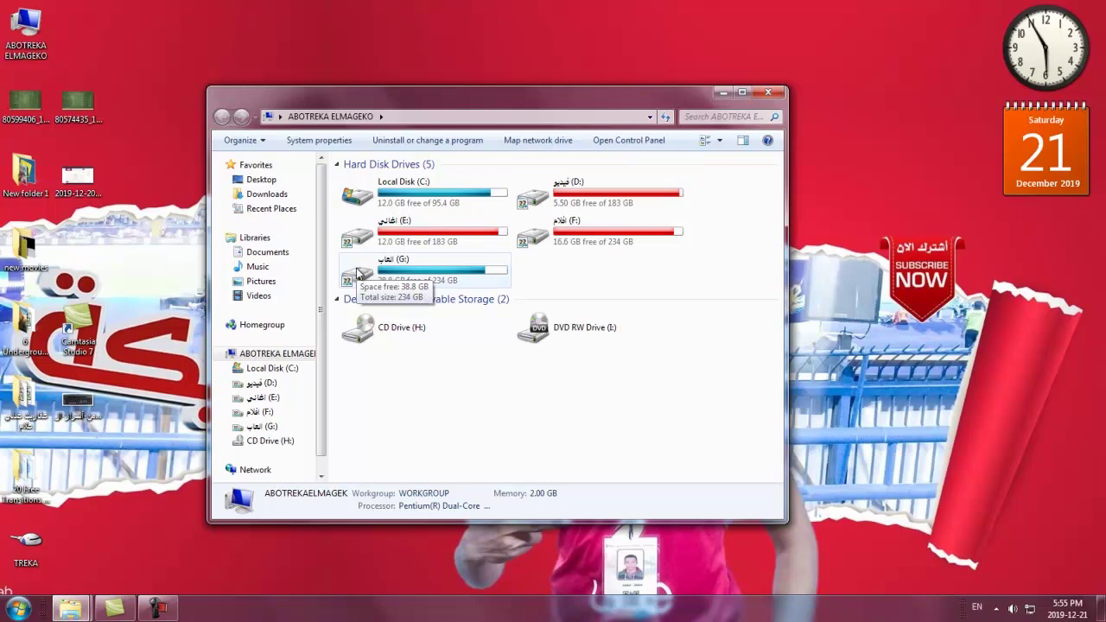
# - View the keyboard picture on the desktop to locate the Print Screen key, close it and refresh the desktop
pyautogui.doubleClick(70, 417)
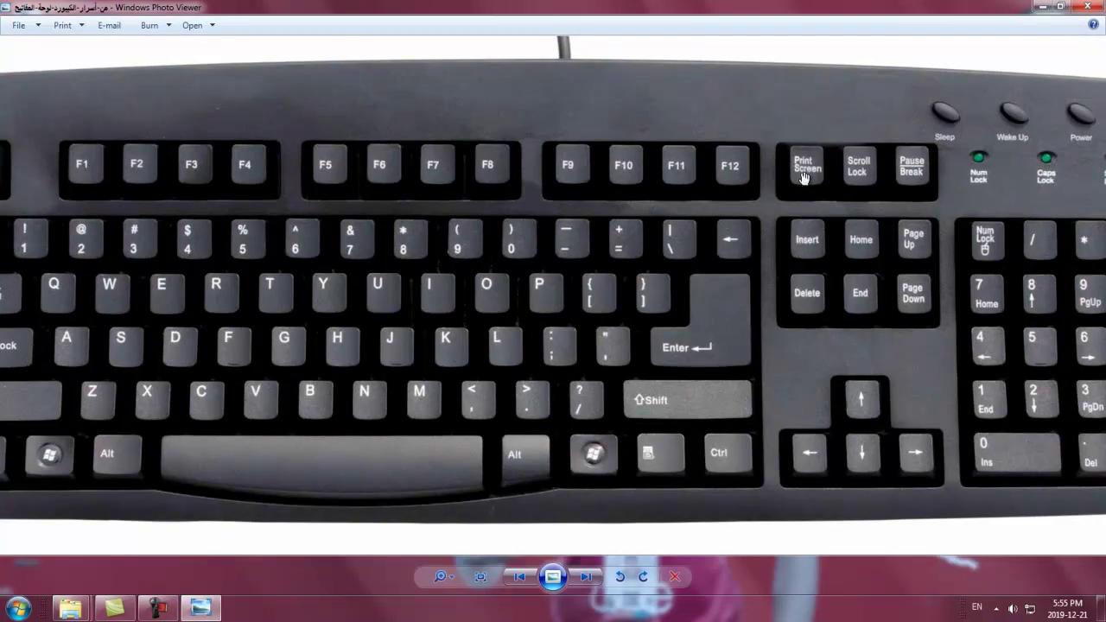
pyautogui.click(1085, 7)
pyautogui.rightClick(112, 203)
pyautogui.click(155, 248)
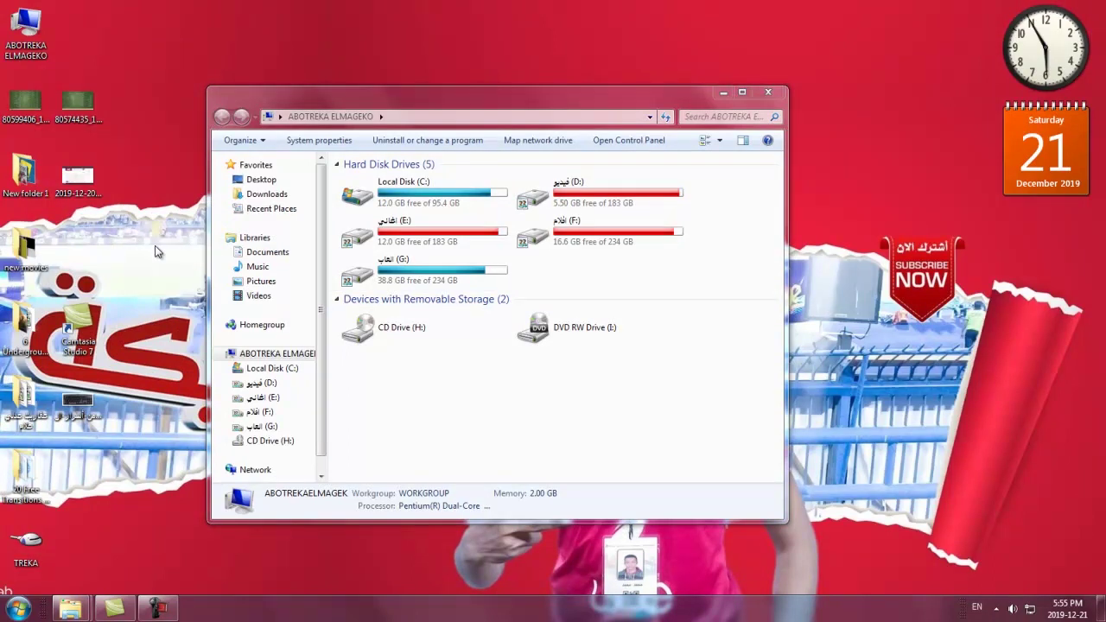
# - Search the installed programs for paint and launch Paint
pyautogui.click(19, 609)
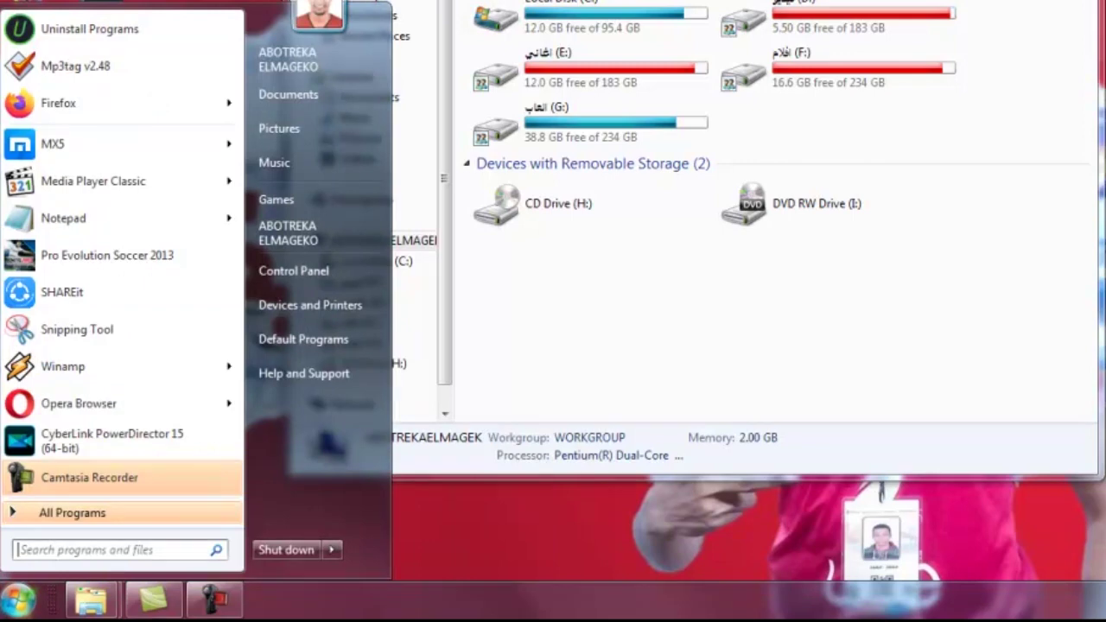
pyautogui.write('pai')
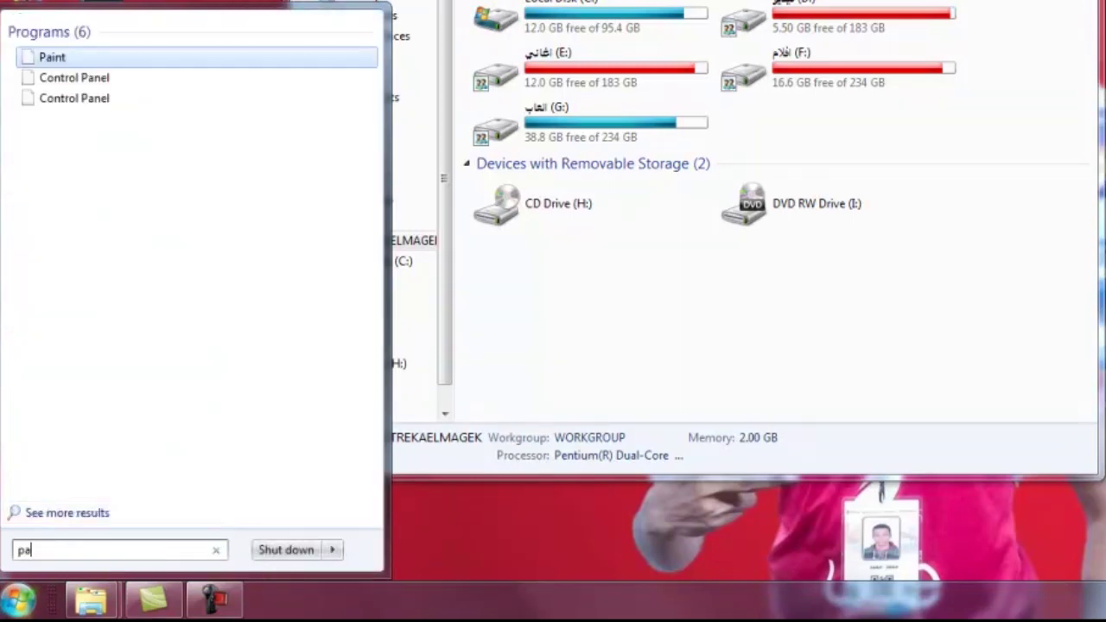
pyautogui.write('nt')
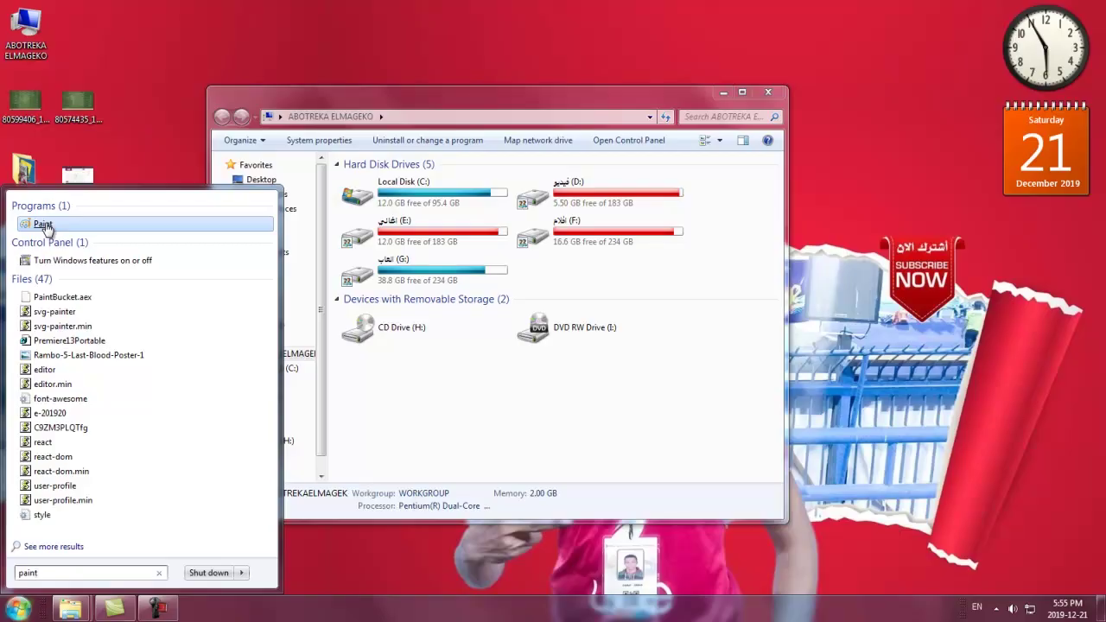
pyautogui.click(54, 59)
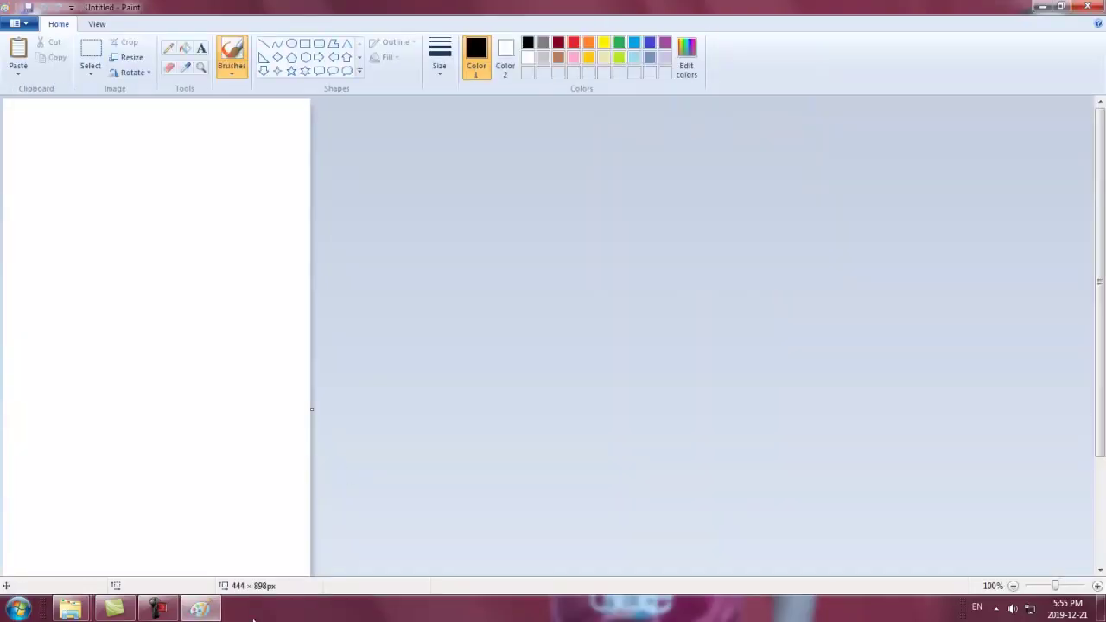
# - Minimize Paint and view the keyboard picture on the desktop again
pyautogui.click(1042, 7)
pyautogui.doubleClick(79, 401)
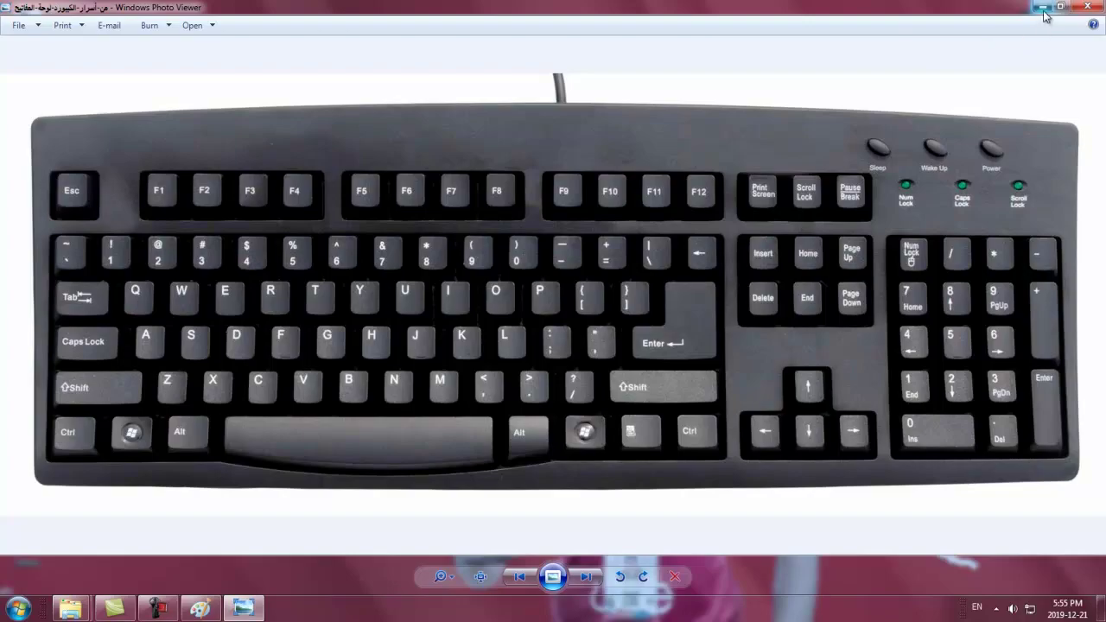
pyautogui.click(1083, 6)
# - Switch back to Paint and paste the captured desktop screenshot onto the blank canvas
pyautogui.click(200, 609)
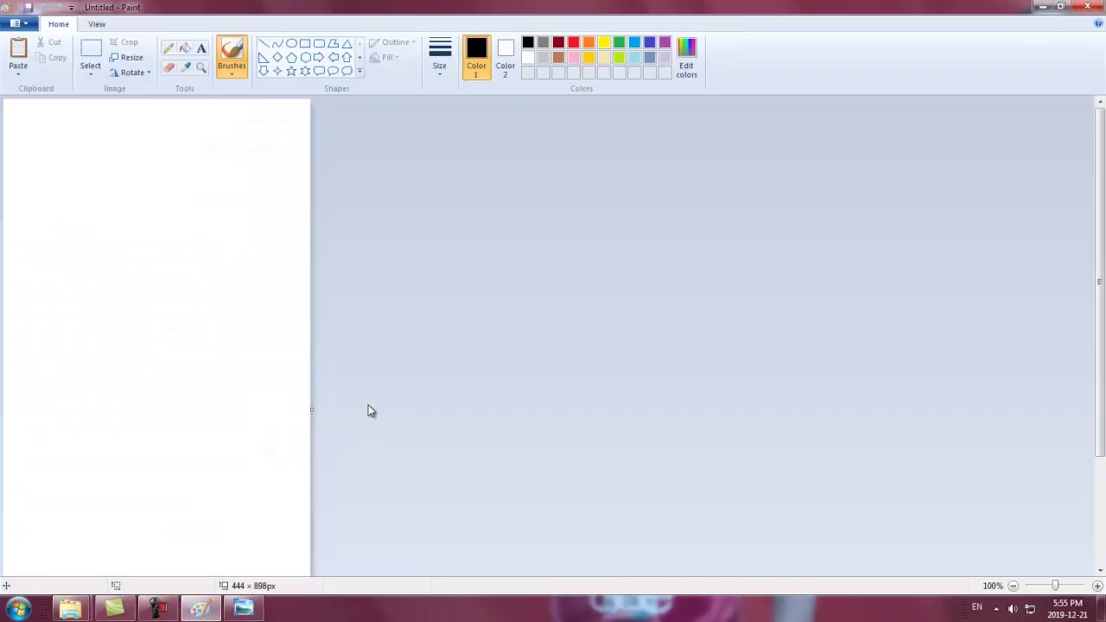
pyautogui.hotkey('ctrl', 'v')
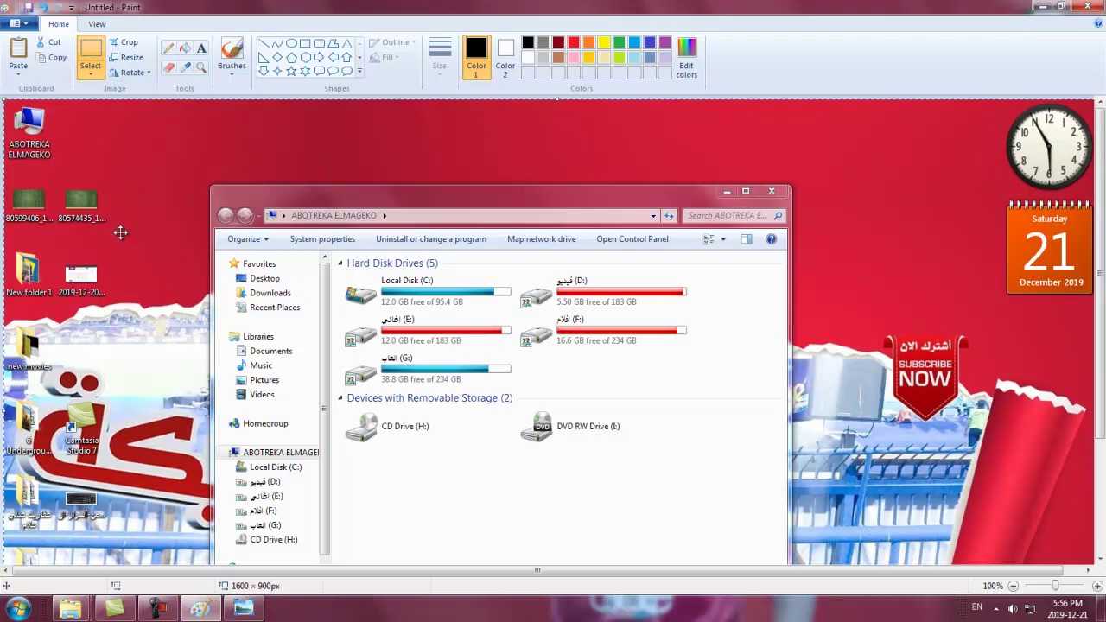
# - Save the pasted screenshot to the Desktop as a JPEG picture named لقطة شاشة
pyautogui.click(19, 25)
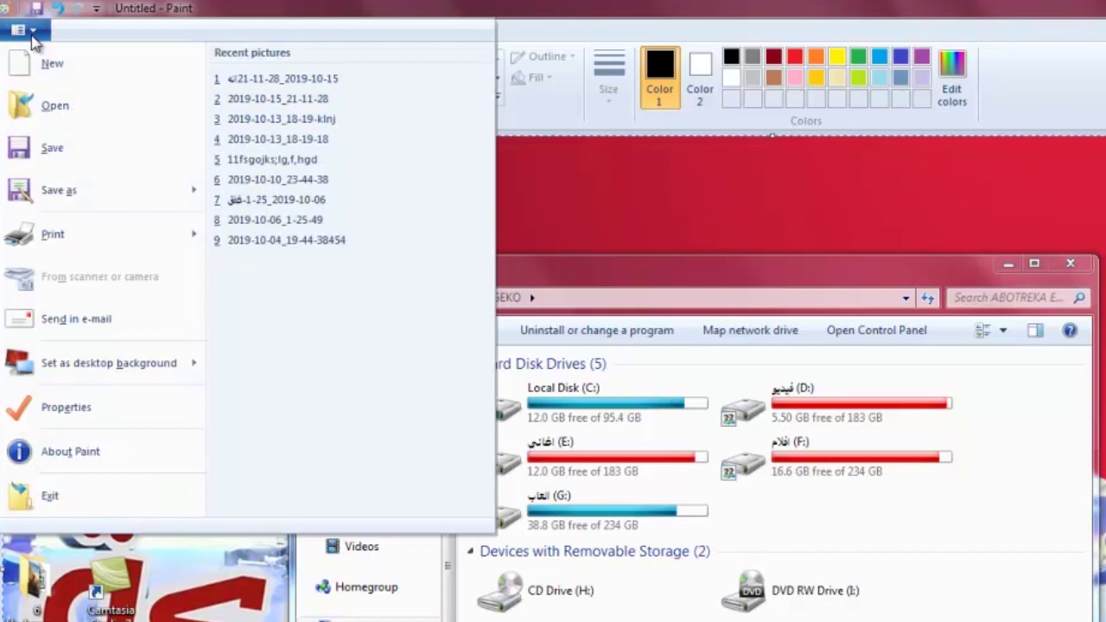
pyautogui.moveTo(71, 190)
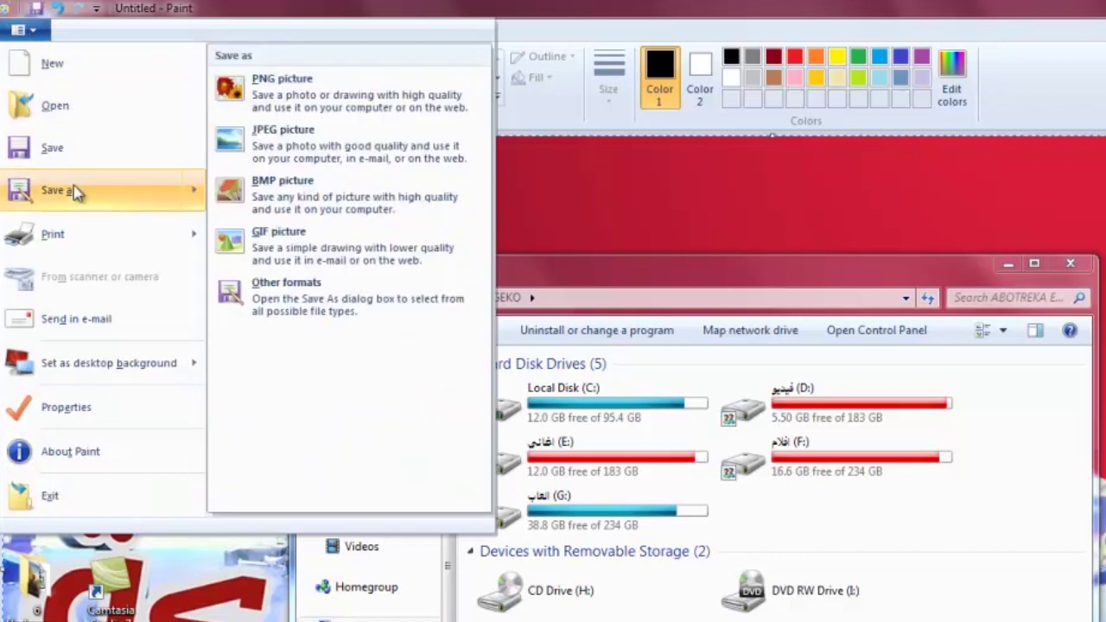
pyautogui.click(65, 191)
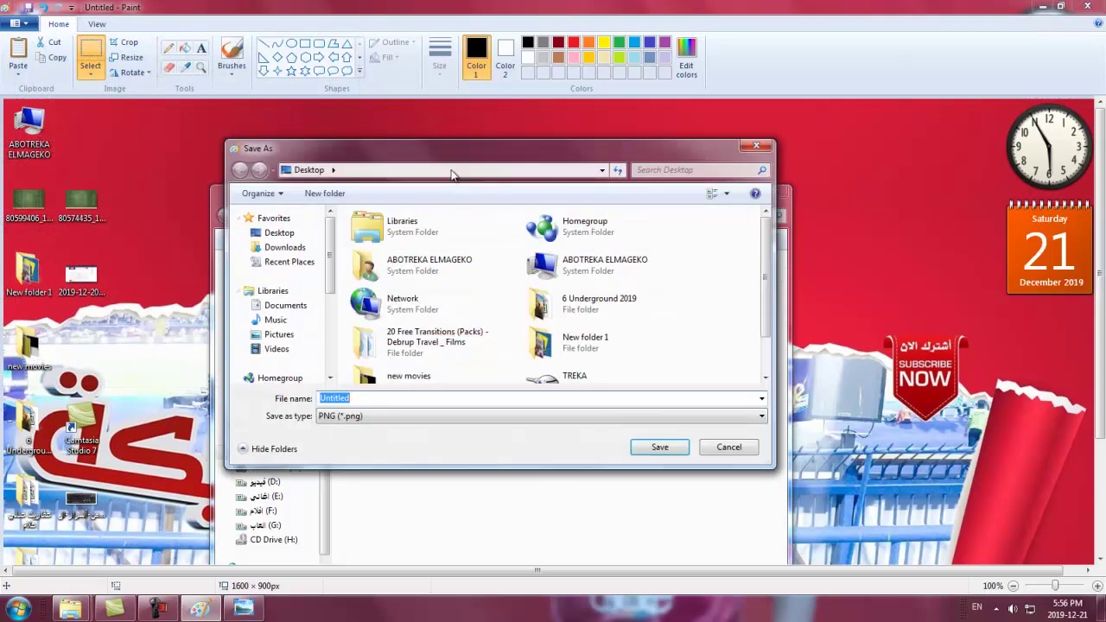
pyautogui.moveTo(447, 156); pyautogui.dragTo(487, 124)
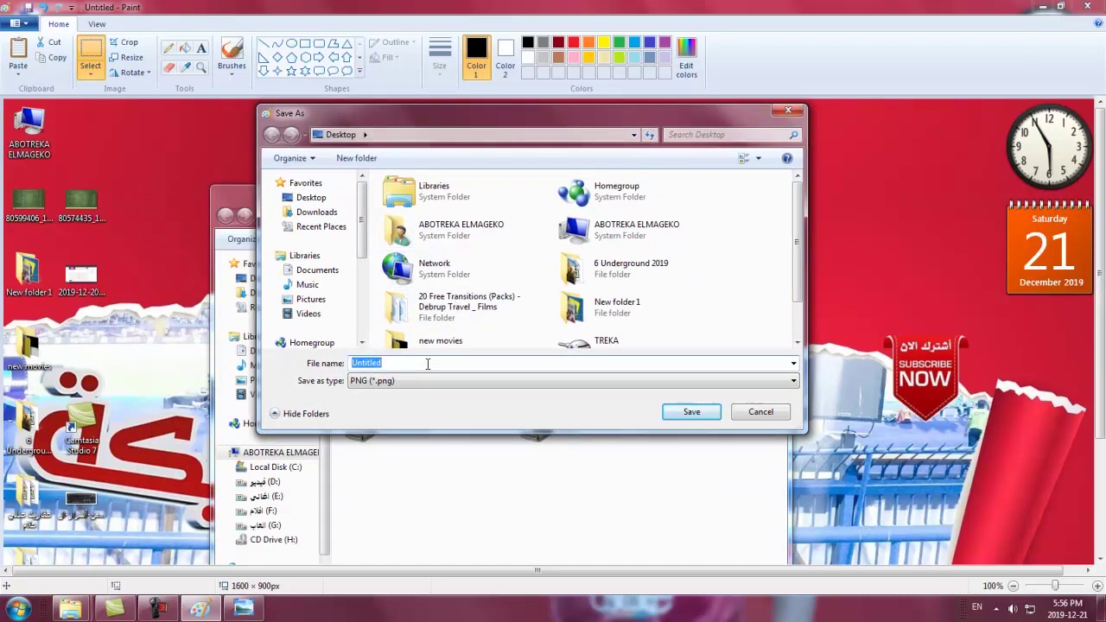
pyautogui.hotkey('alt', 'shift')
pyautogui.write('ك')
pyautogui.write('قطة شاشة')
pyautogui.click(320, 201)
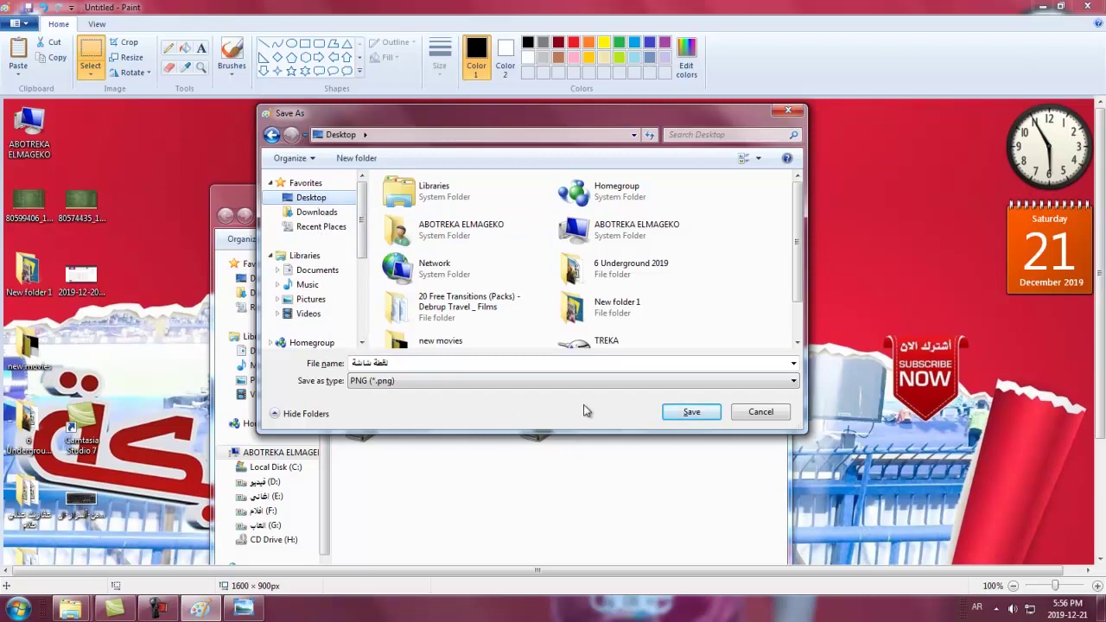
pyautogui.click(793, 383)
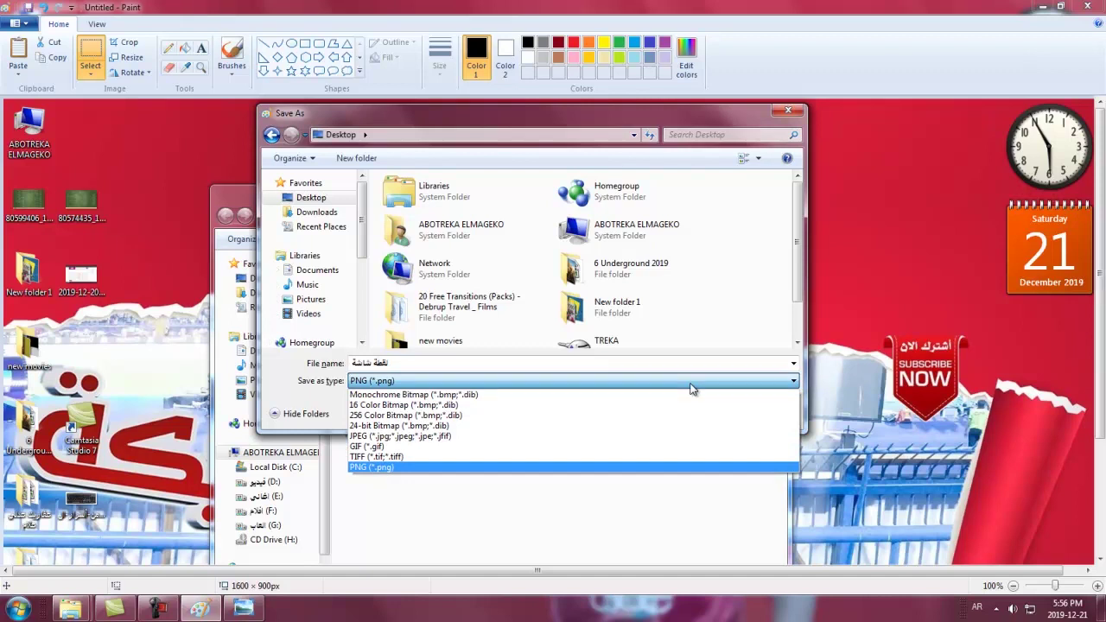
pyautogui.click(474, 441)
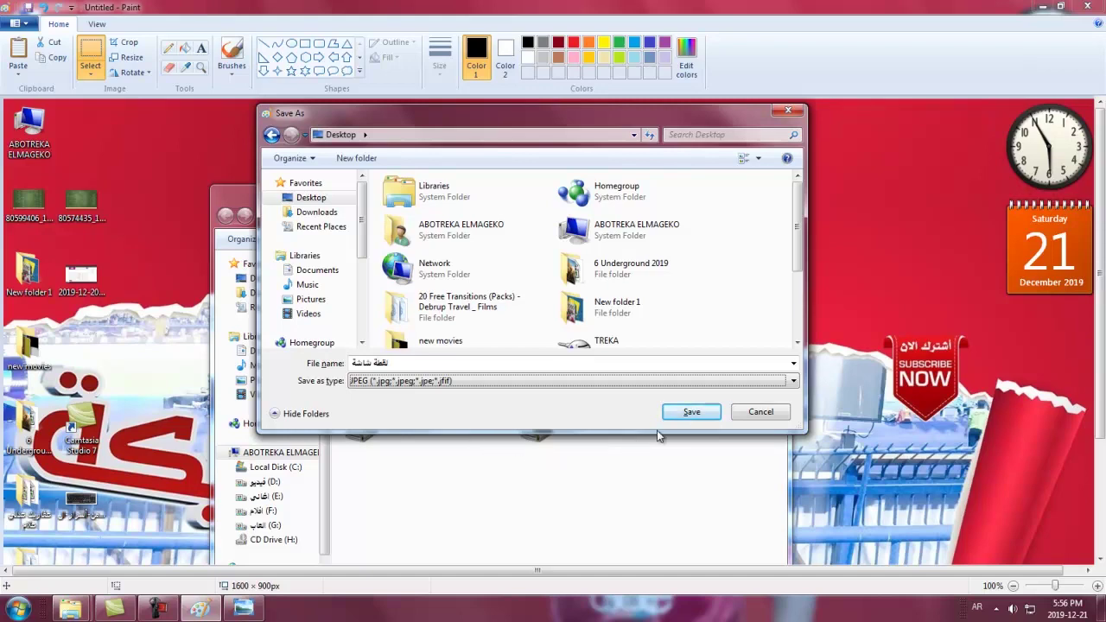
pyautogui.click(683, 417)
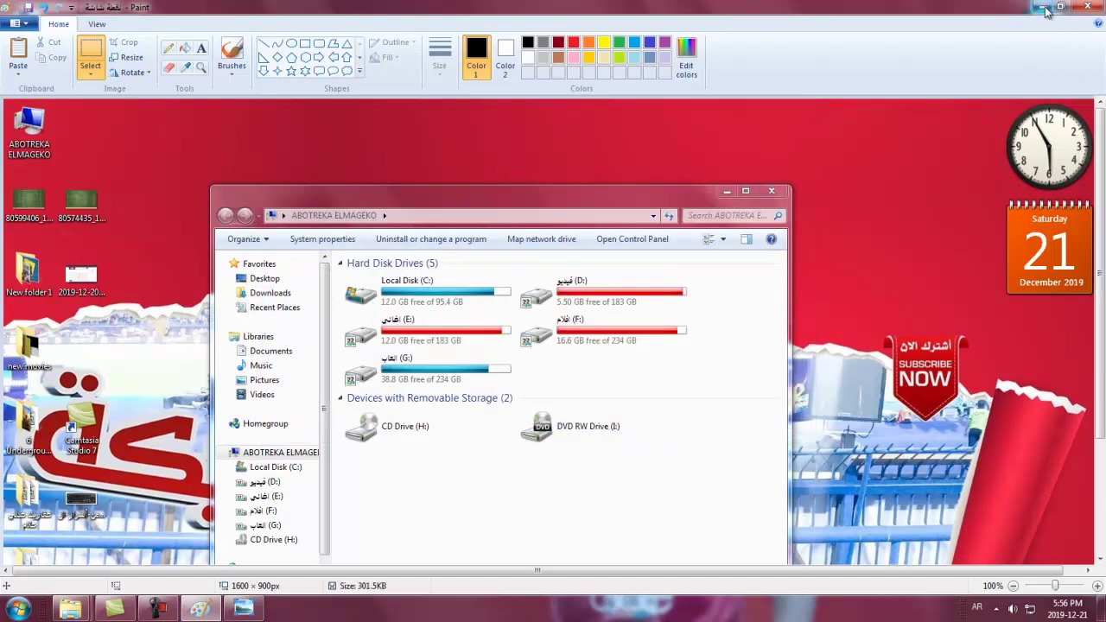
# - Show the desktop, refresh it, and open the saved screenshot to check it before closing the viewer
pyautogui.press('super+d')
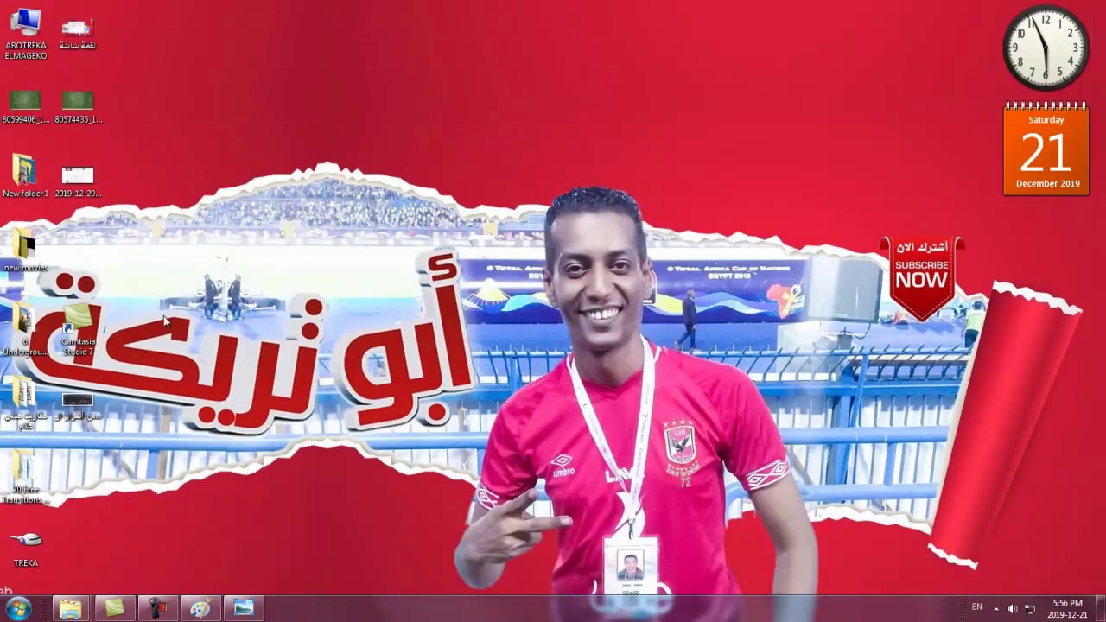
pyautogui.rightClick(177, 274)
pyautogui.click(200, 313)
pyautogui.doubleClick(82, 30)
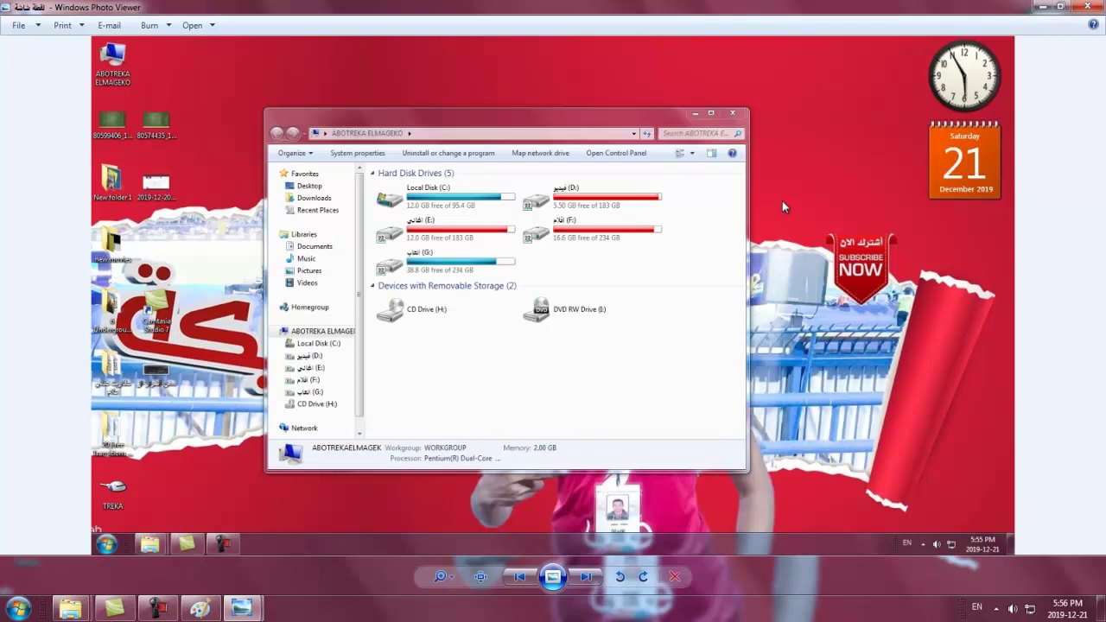
pyautogui.click(1085, 7)
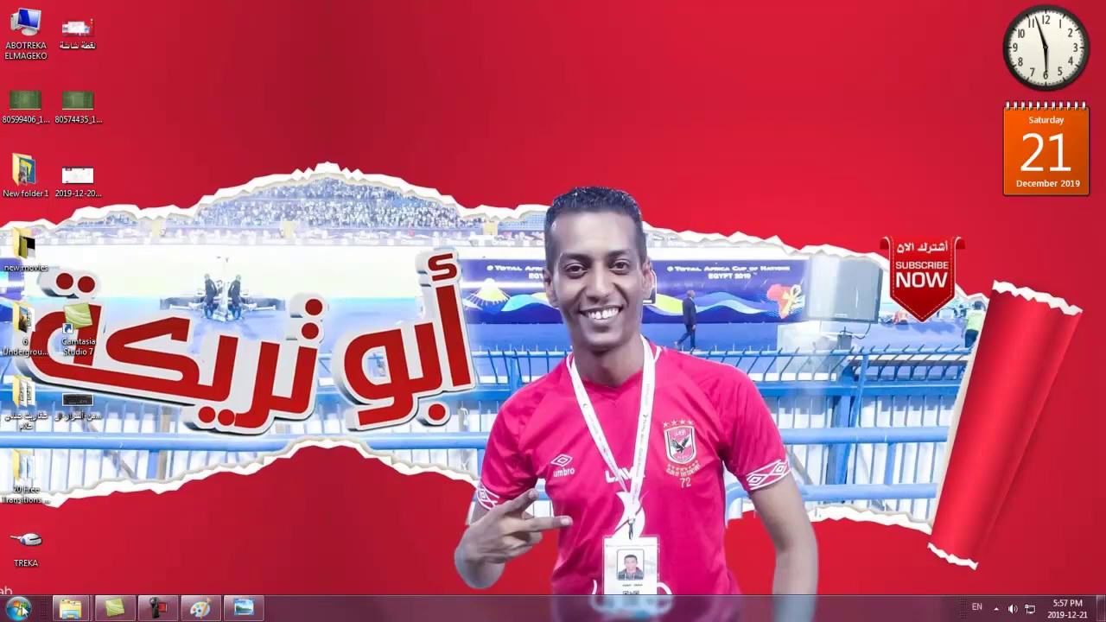
# - Open Snipping Tool, capture almost the whole desktop, and close the snip without saving it
pyautogui.click(39, 607)
pyautogui.write('sn')
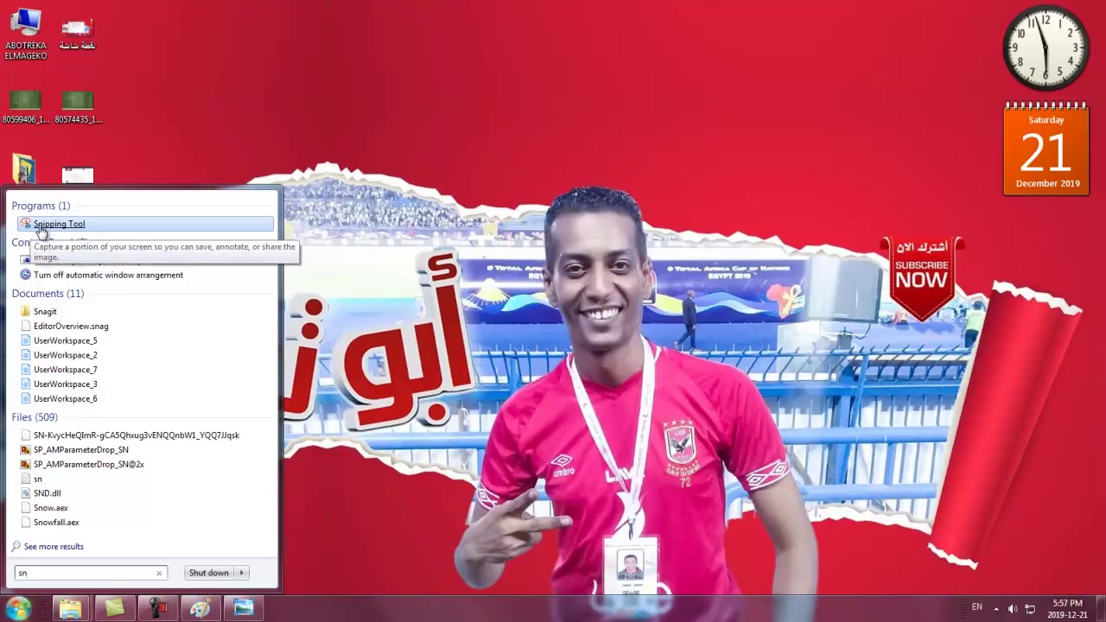
pyautogui.click(51, 226)
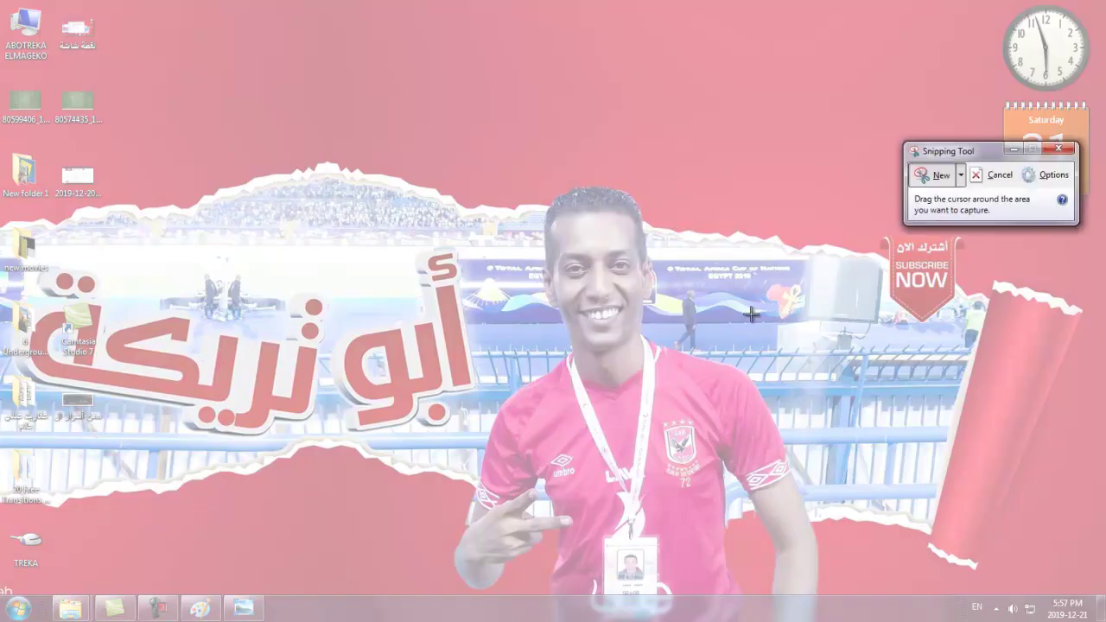
pyautogui.moveTo(959, 148); pyautogui.dragTo(491, 145)
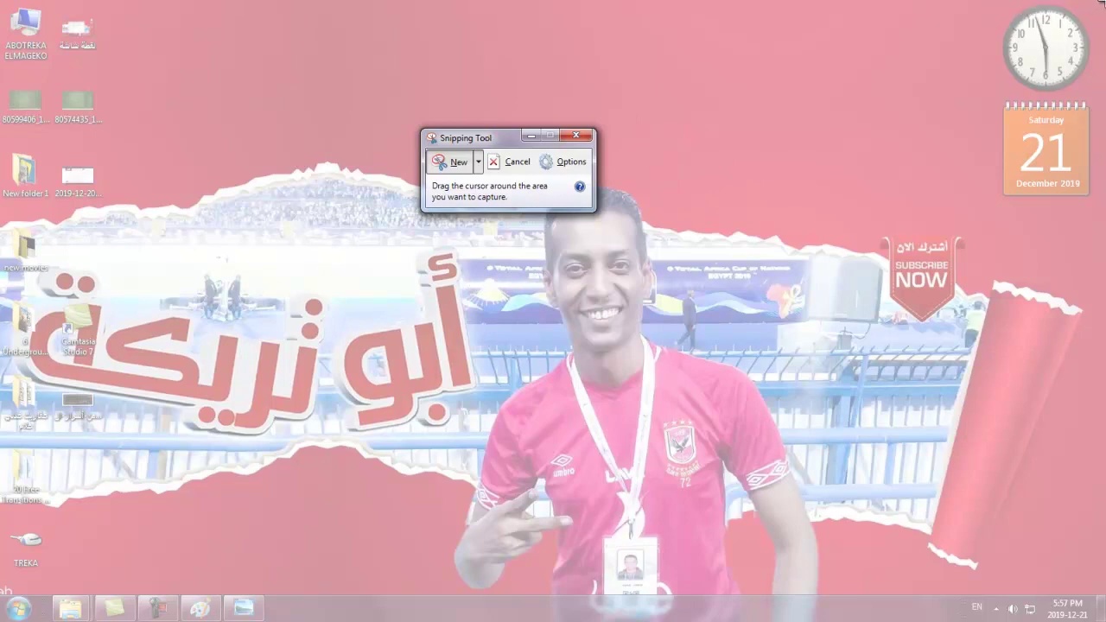
pyautogui.moveTo(1103, 2); pyautogui.dragTo(62, 519)
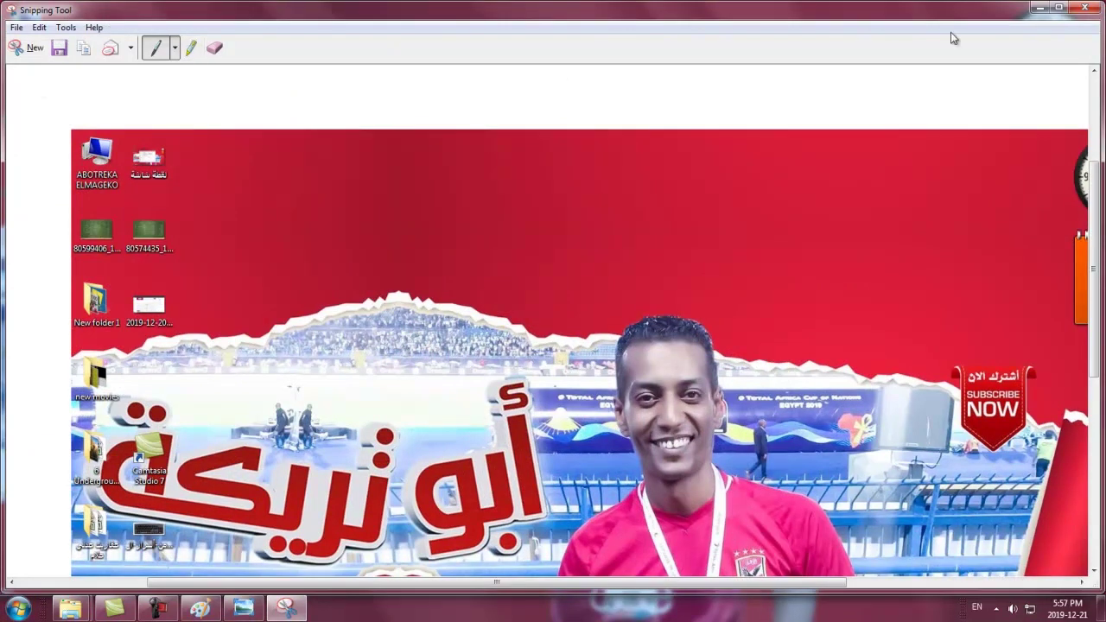
pyautogui.click(1083, 7)
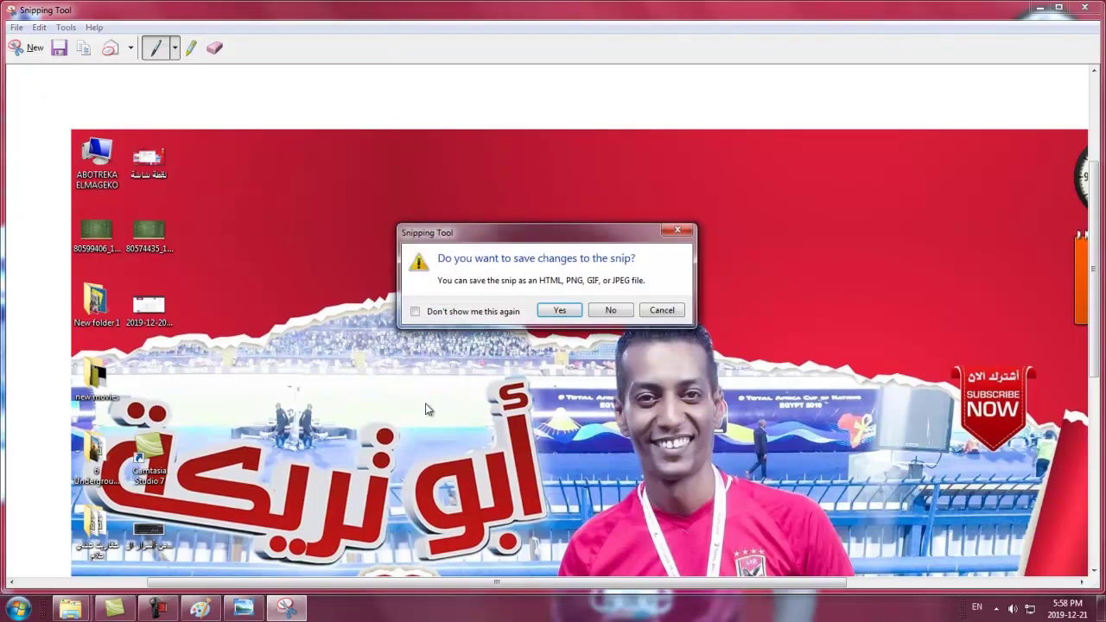
pyautogui.click(611, 310)
# - Reopen Snipping Tool and capture a rectangular area around the man in the desktop wallpaper
pyautogui.click(15, 610)
pyautogui.write('sn')
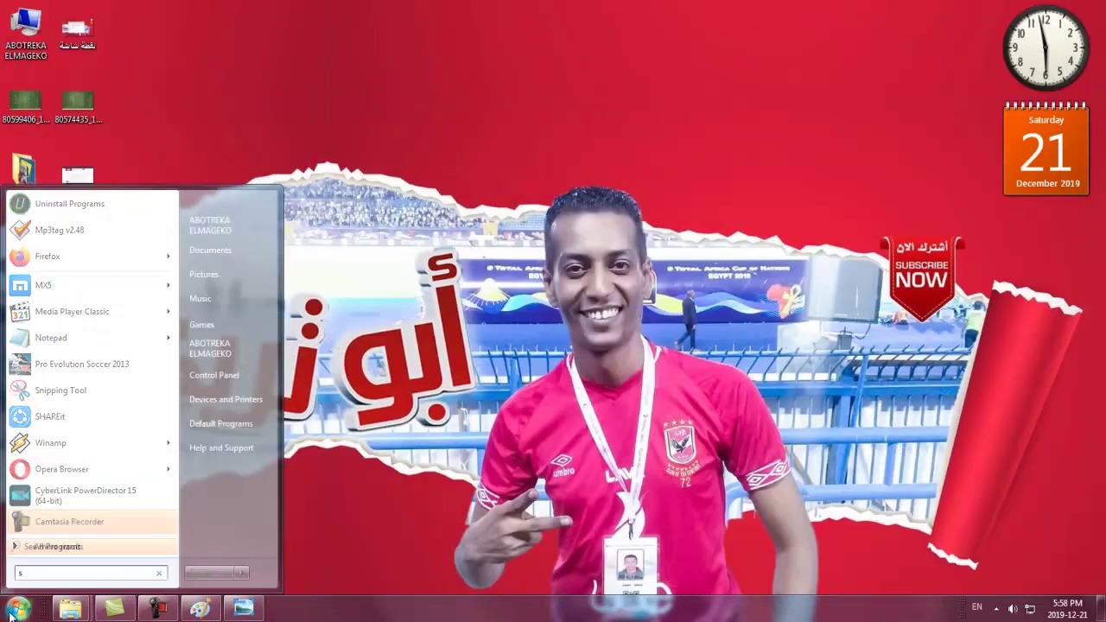
pyautogui.click(69, 226)
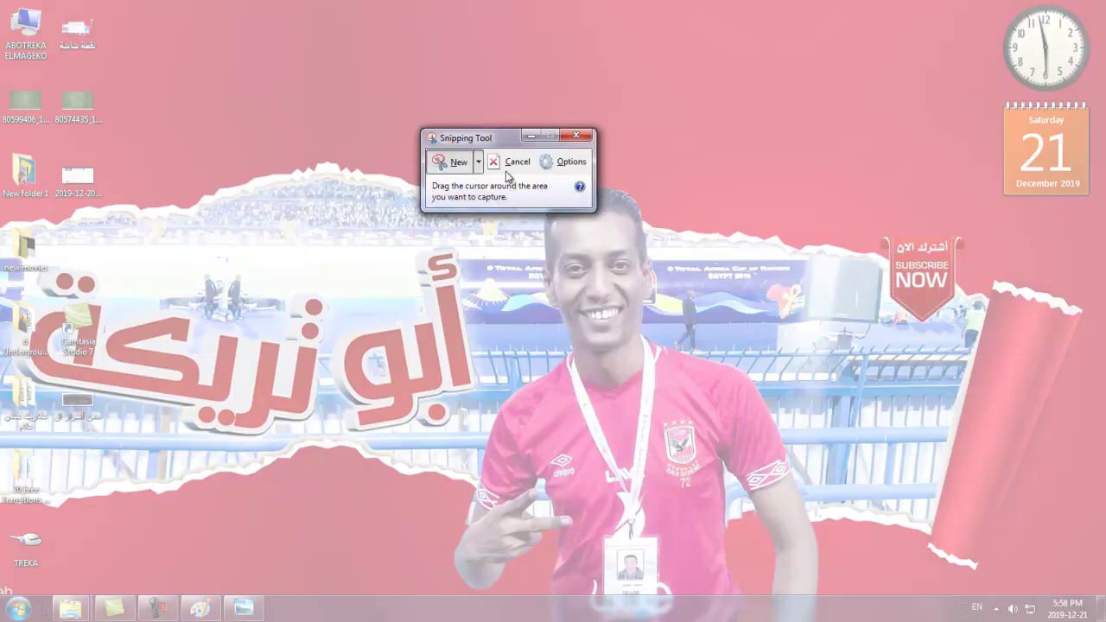
pyautogui.moveTo(496, 140); pyautogui.dragTo(677, 26)
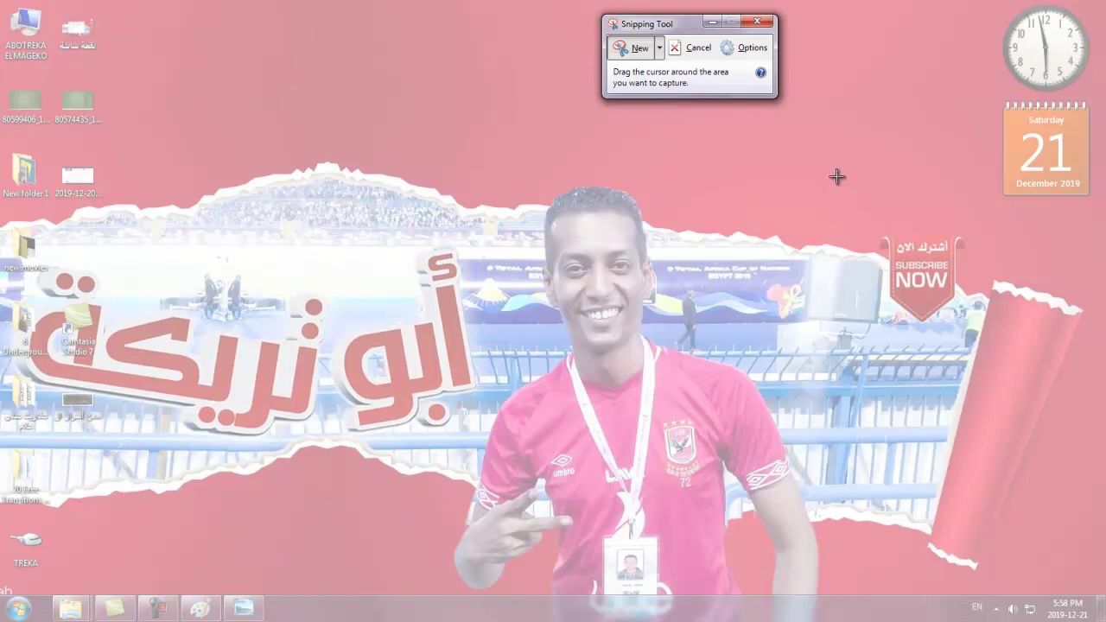
pyautogui.moveTo(854, 138)
pyautogui.mouseDown()
pyautogui.moveTo(840, 560)
pyautogui.moveTo(587, 594)
pyautogui.moveTo(379, 595)
pyautogui.mouseUp()
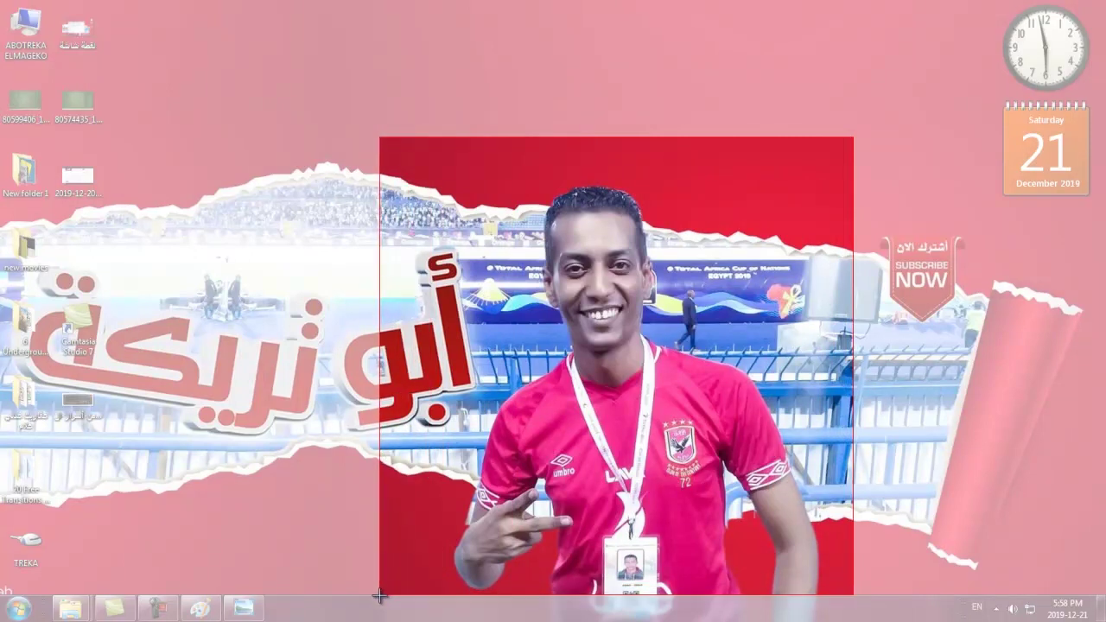
pyautogui.moveTo(380, 595); pyautogui.dragTo(379, 595)
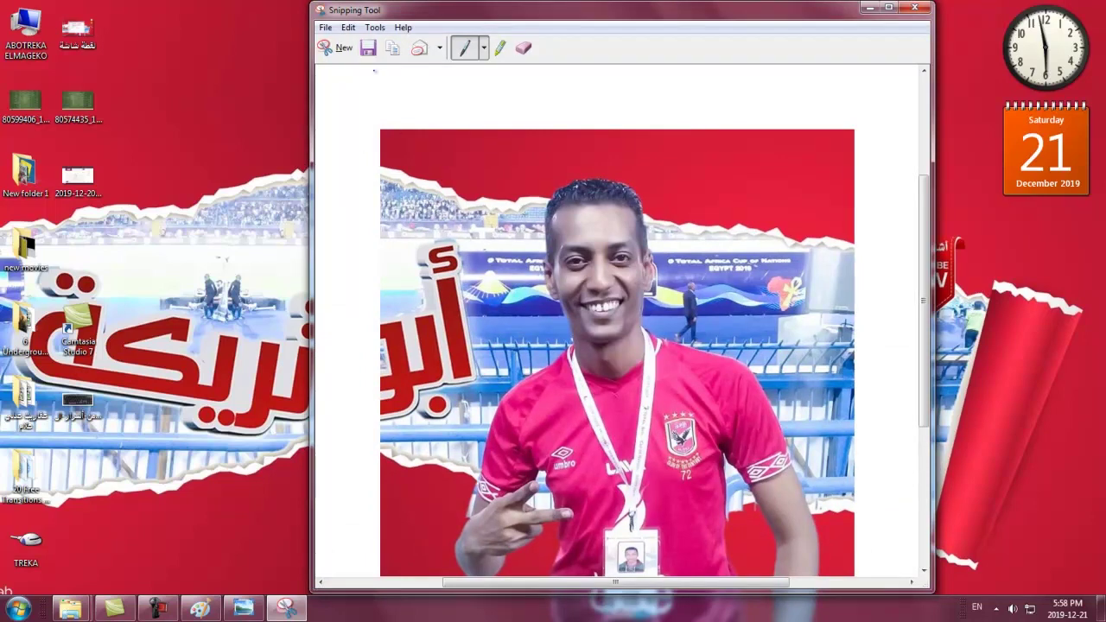
# - Save the snip to the Desktop as a JPEG file named لقطة شاشة 1
pyautogui.click(369, 50)
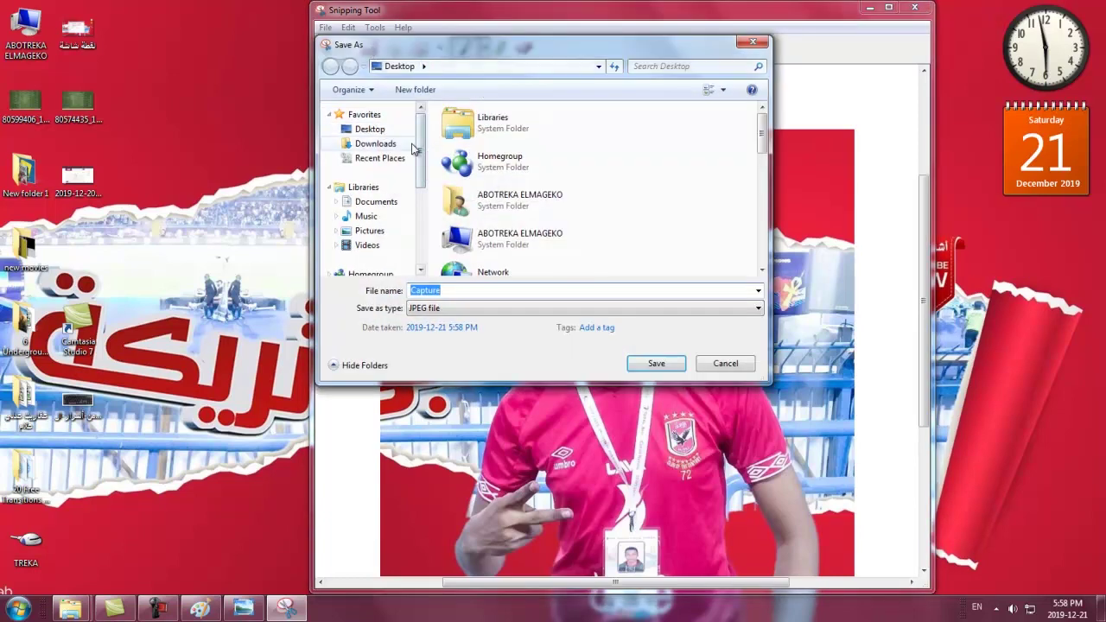
pyautogui.moveTo(524, 62); pyautogui.dragTo(551, 104)
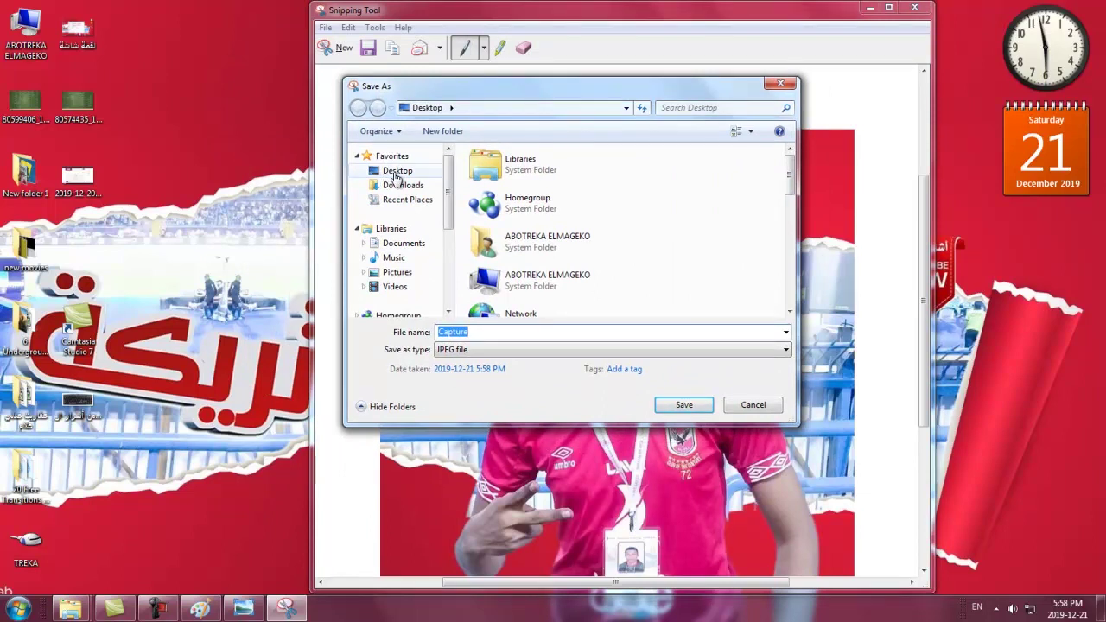
pyautogui.click(396, 172)
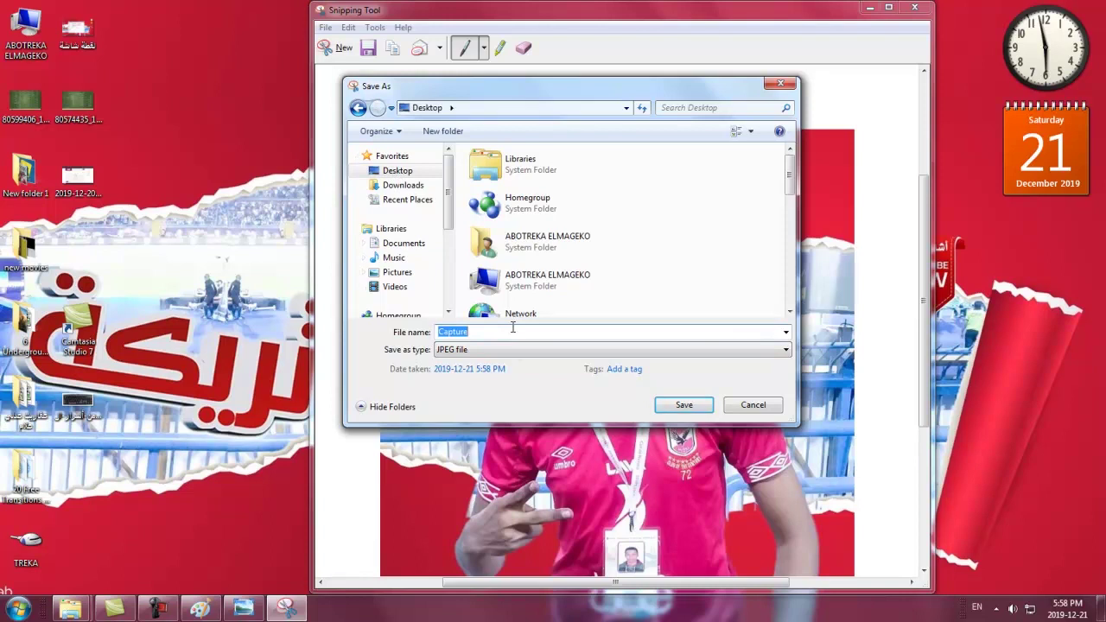
pyautogui.hotkey('alt', 'shift')
pyautogui.write('ل')
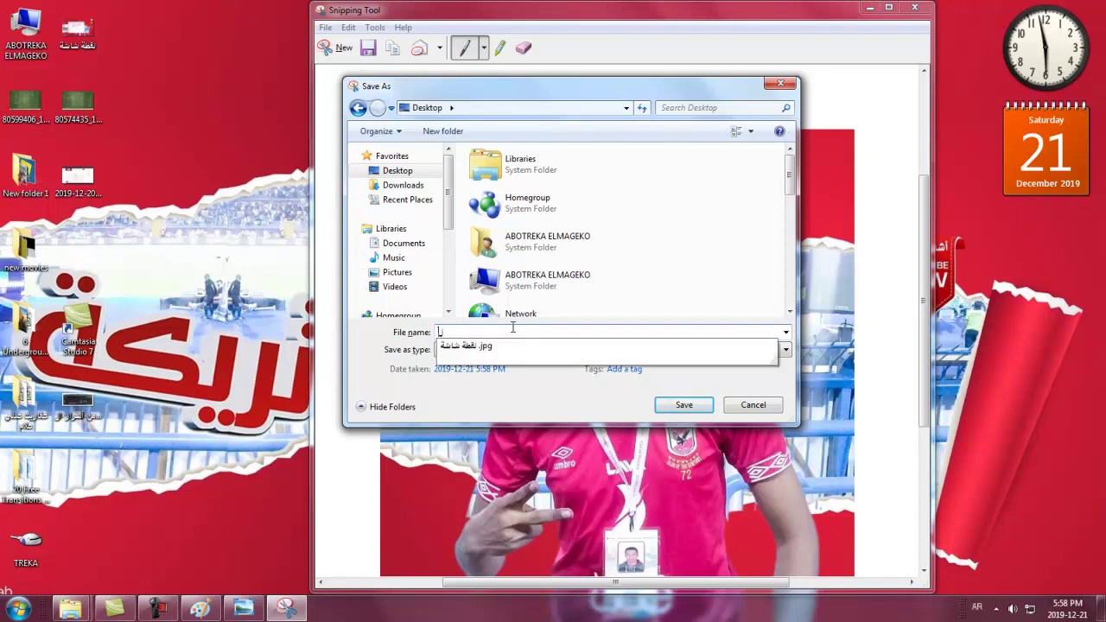
pyautogui.write('قطة شاشة1')
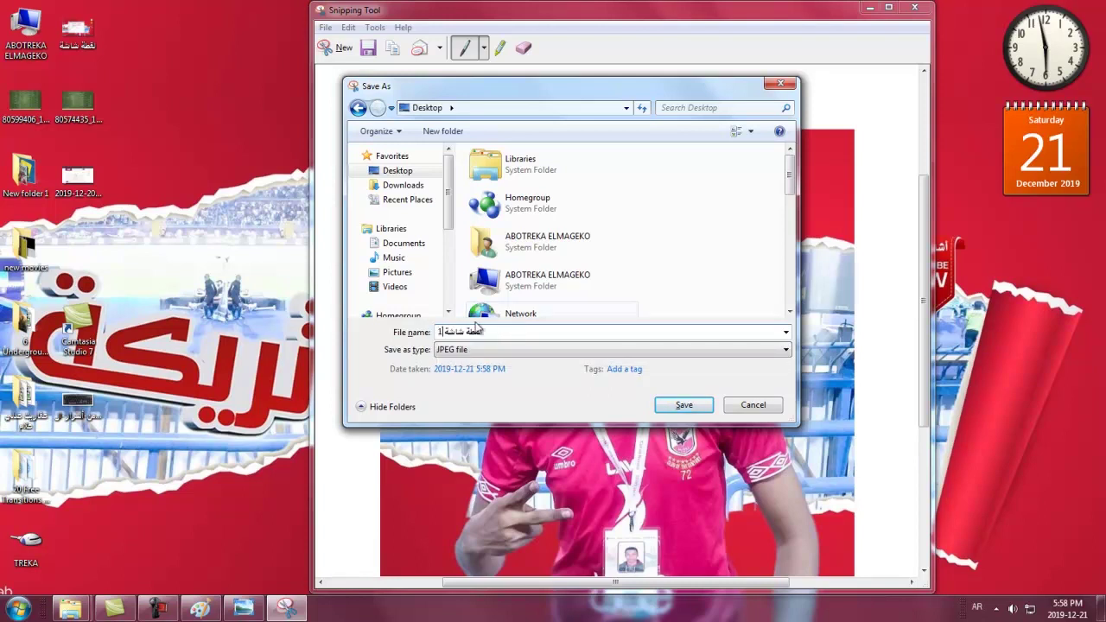
pyautogui.click(787, 350)
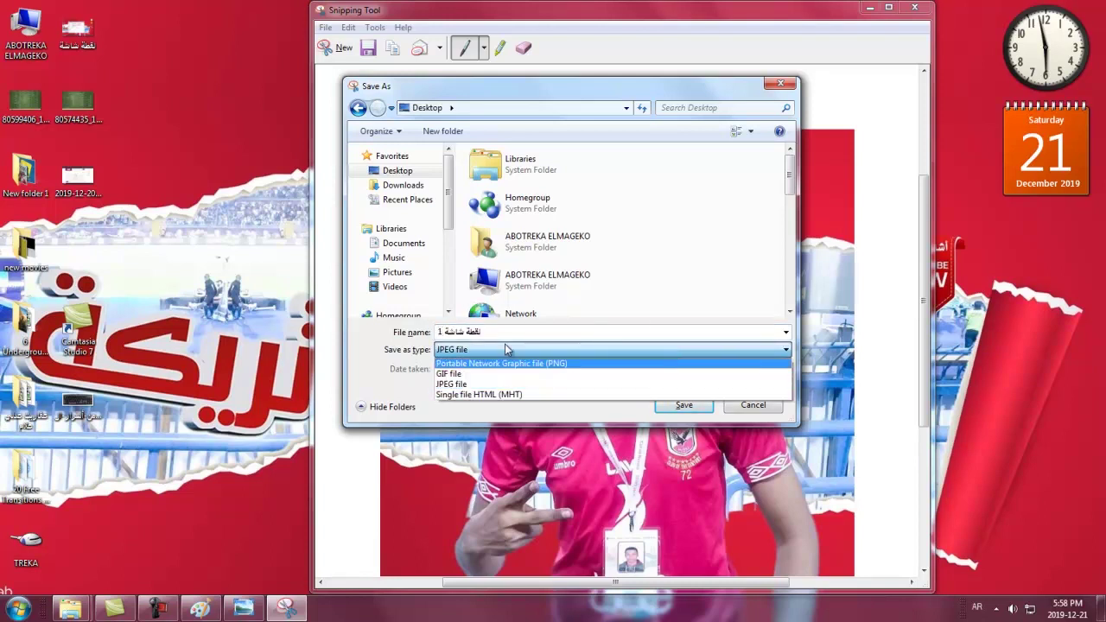
pyautogui.click(380, 387)
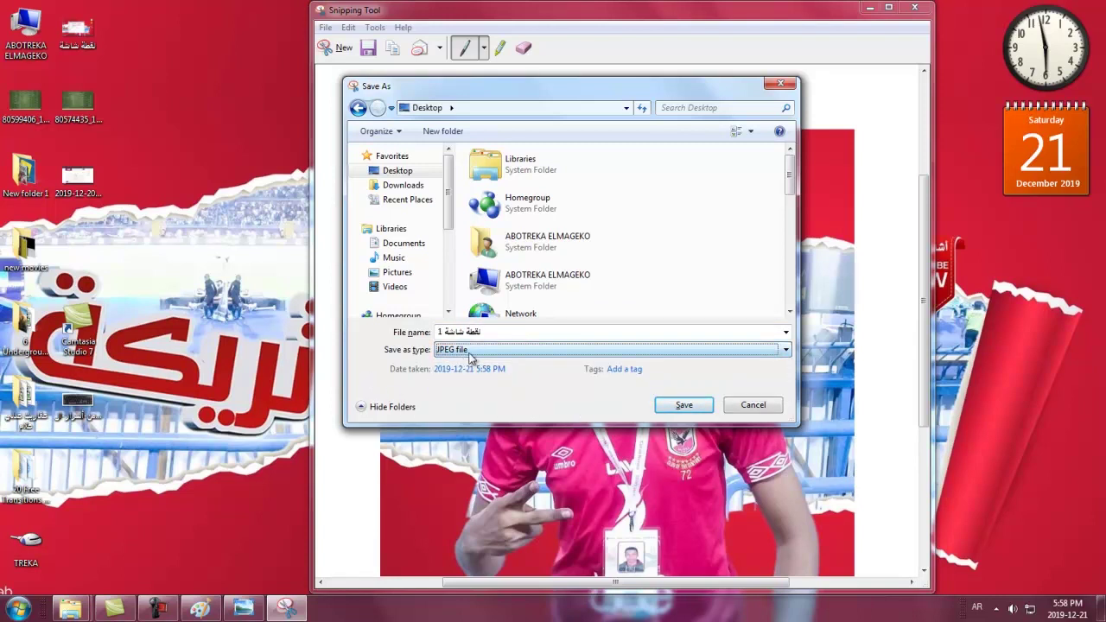
pyautogui.click(684, 405)
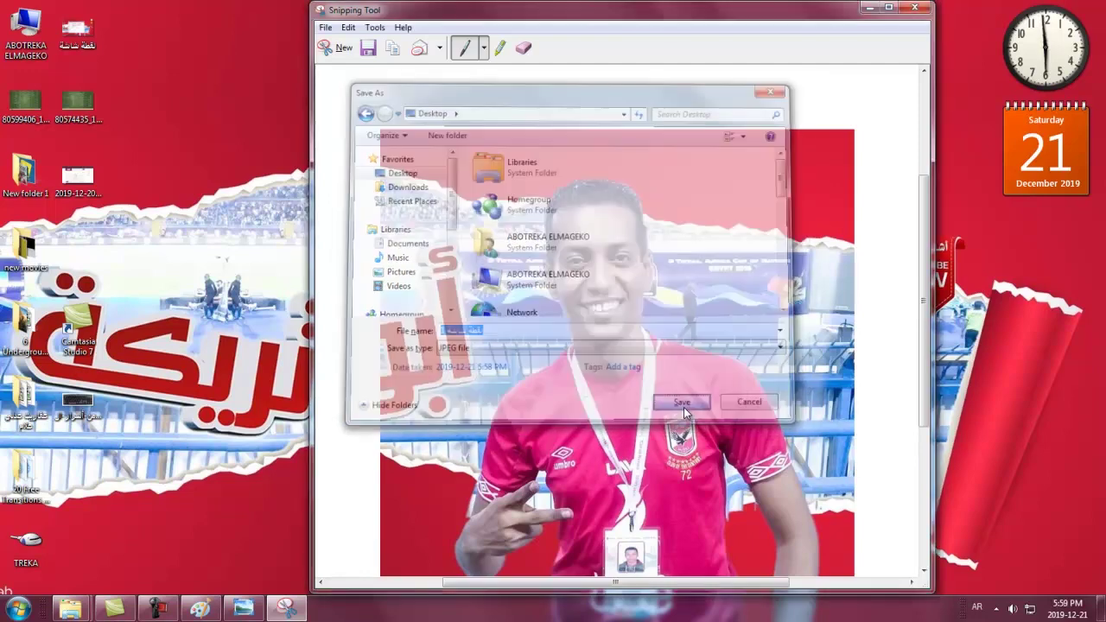
# - Close Snipping Tool and open the saved snip from the desktop to check it
pyautogui.click(915, 8)
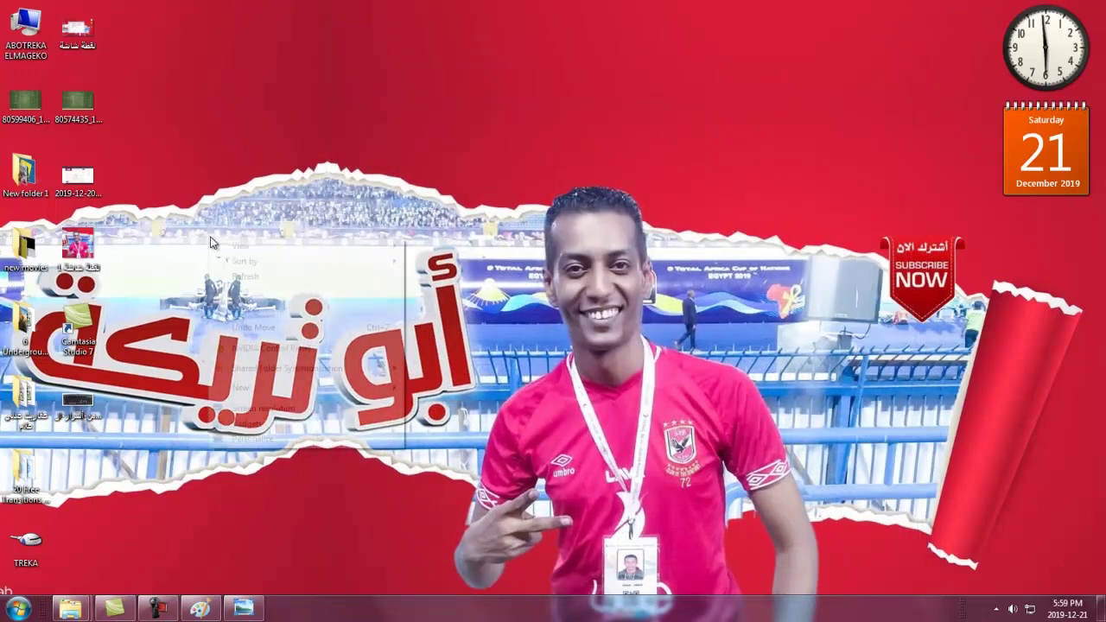
pyautogui.doubleClick(107, 253)
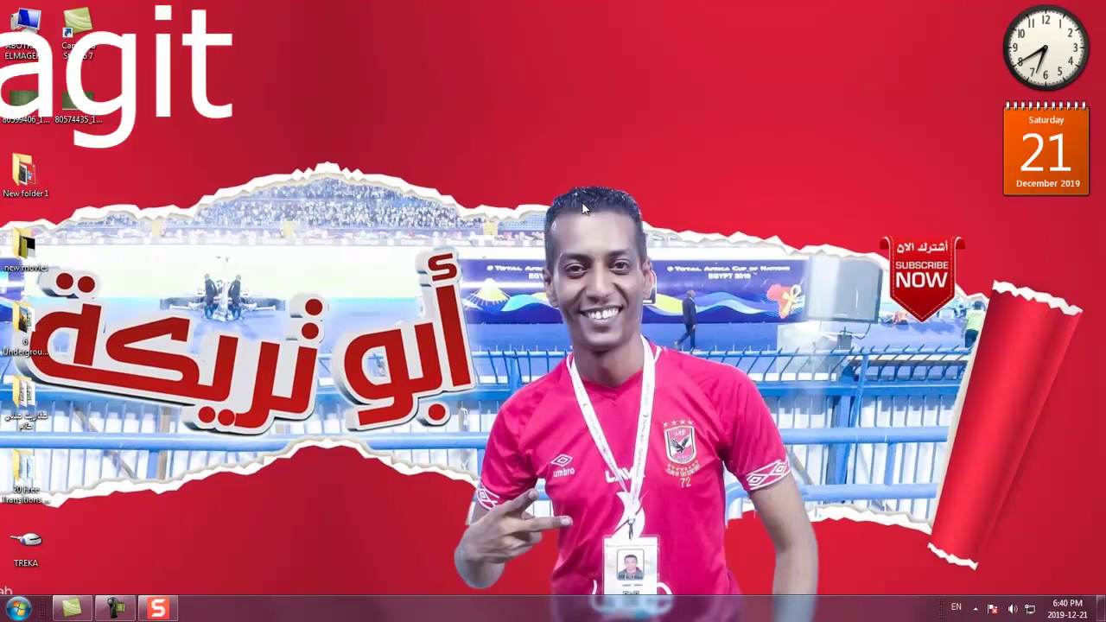
# - Bring up the Snagit capture window, move it lower on the desktop, and minimize it
pyautogui.click(158, 608)
pyautogui.moveTo(734, 238); pyautogui.dragTo(559, 361)
pyautogui.click(678, 364)
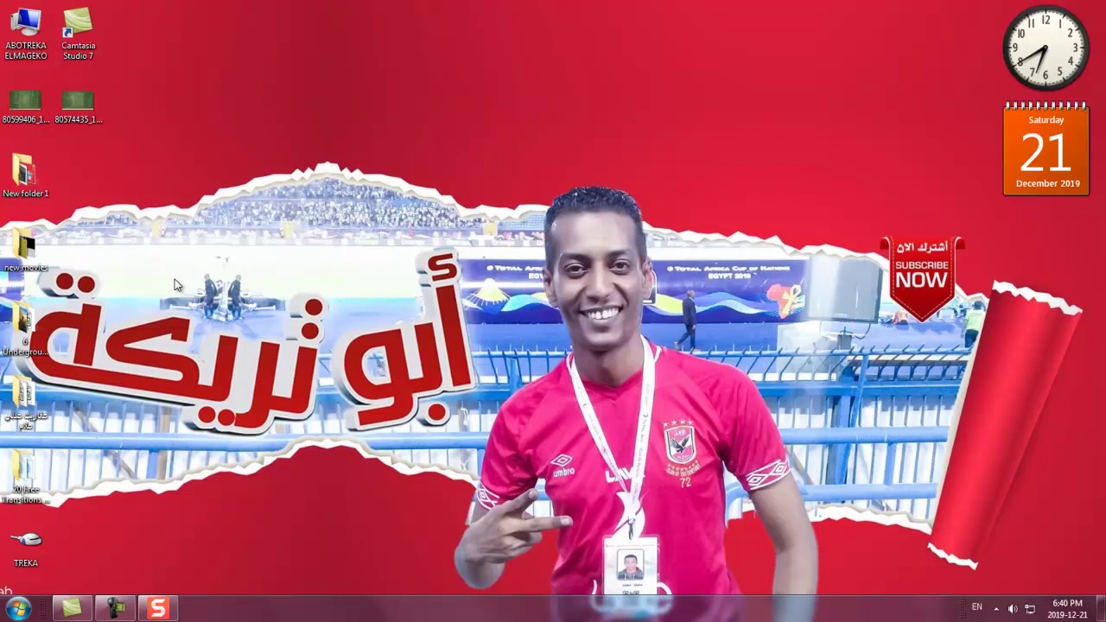
# - Capture a region of about 677 x 343 px around the red Arabic lettering with Snagit and reposition the editor window
pyautogui.press('Print')
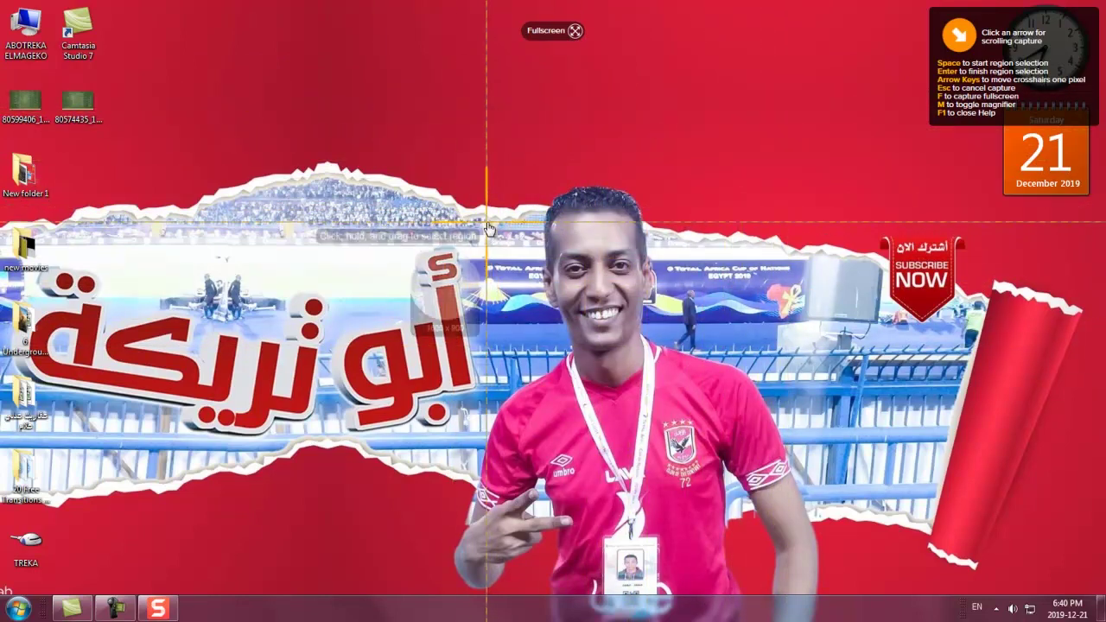
pyautogui.moveTo(486, 212); pyautogui.dragTo(19, 455)
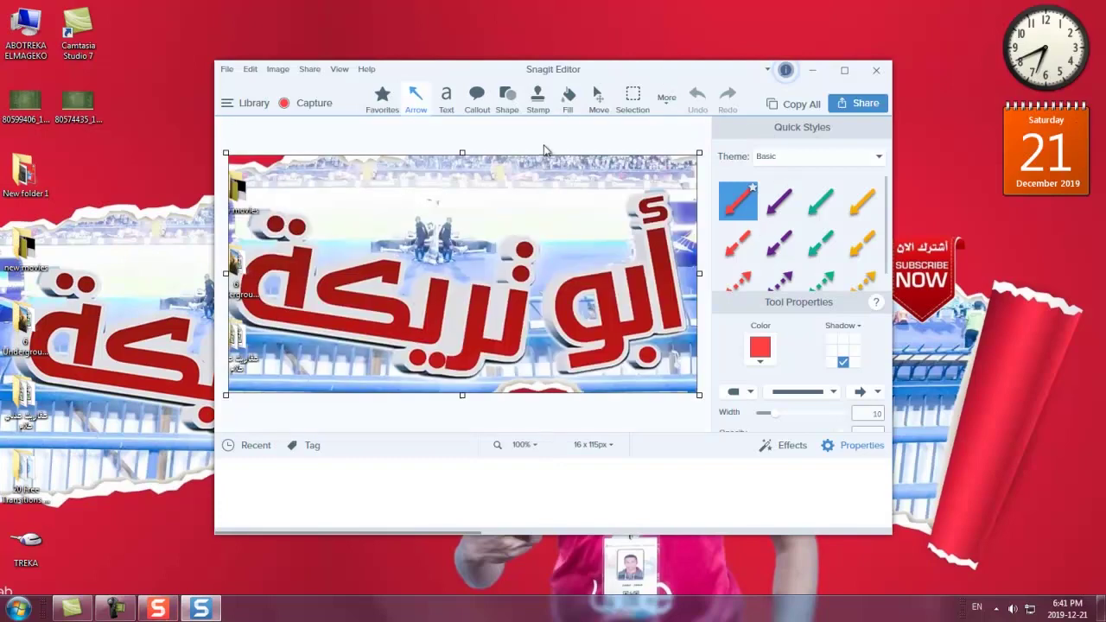
pyautogui.moveTo(626, 72); pyautogui.dragTo(647, 46)
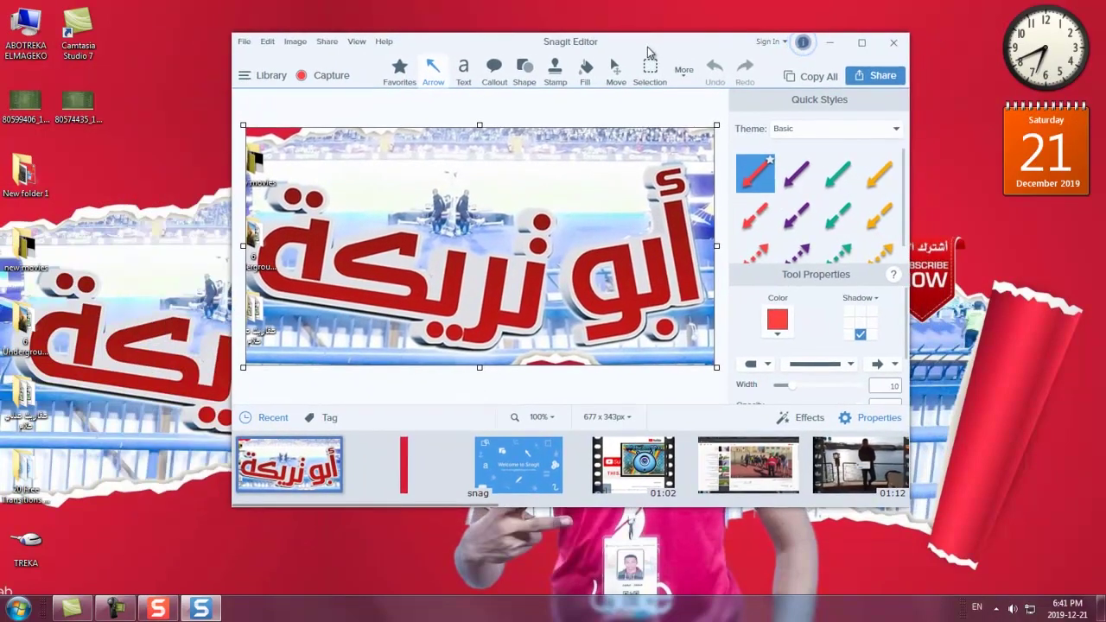
# - Save the region capture to the Desktop as a JPG image named لقطة
pyautogui.click(244, 41)
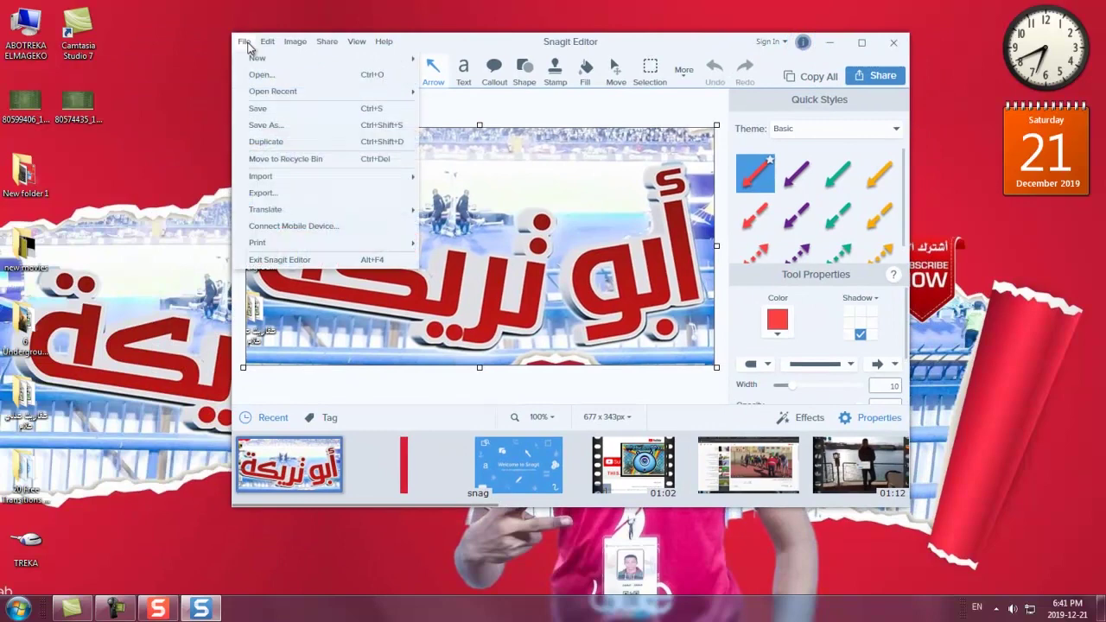
pyautogui.click(294, 129)
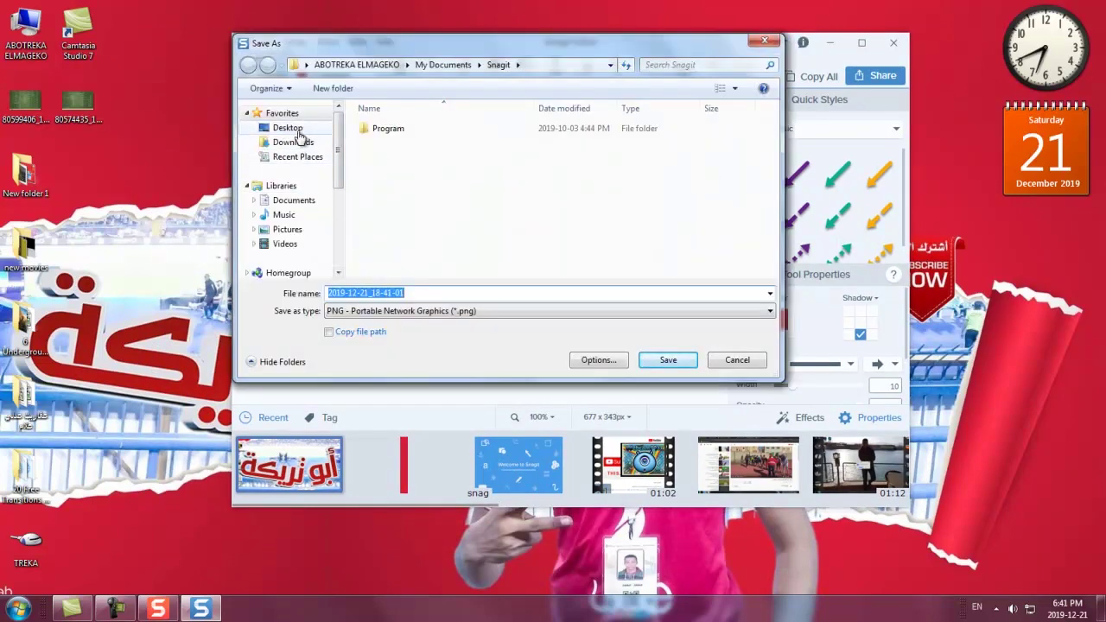
pyautogui.click(298, 134)
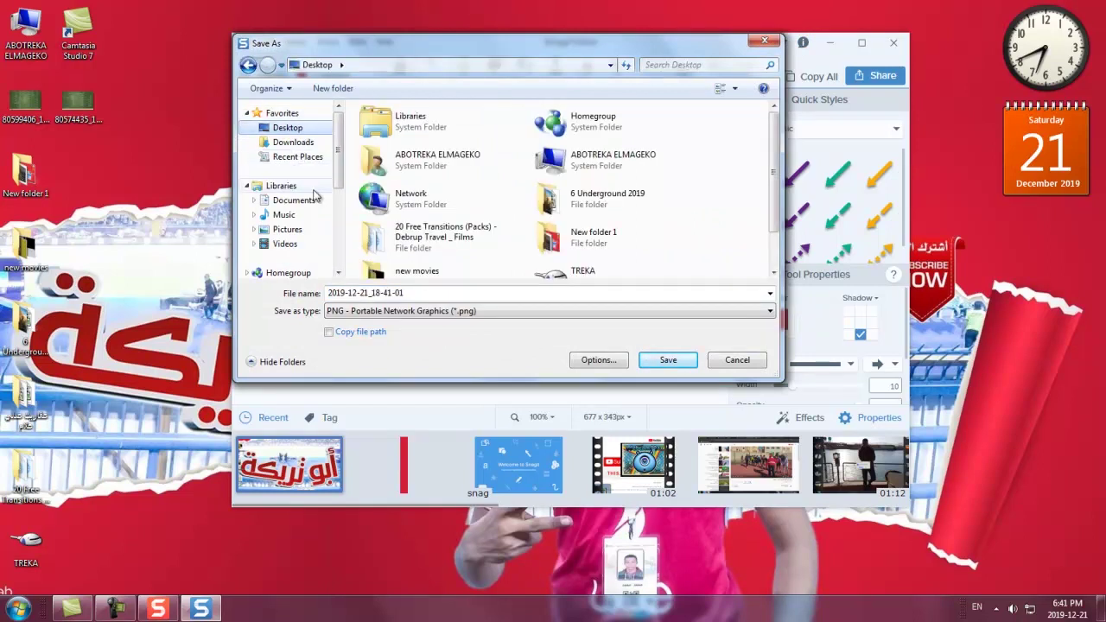
pyautogui.click(431, 291)
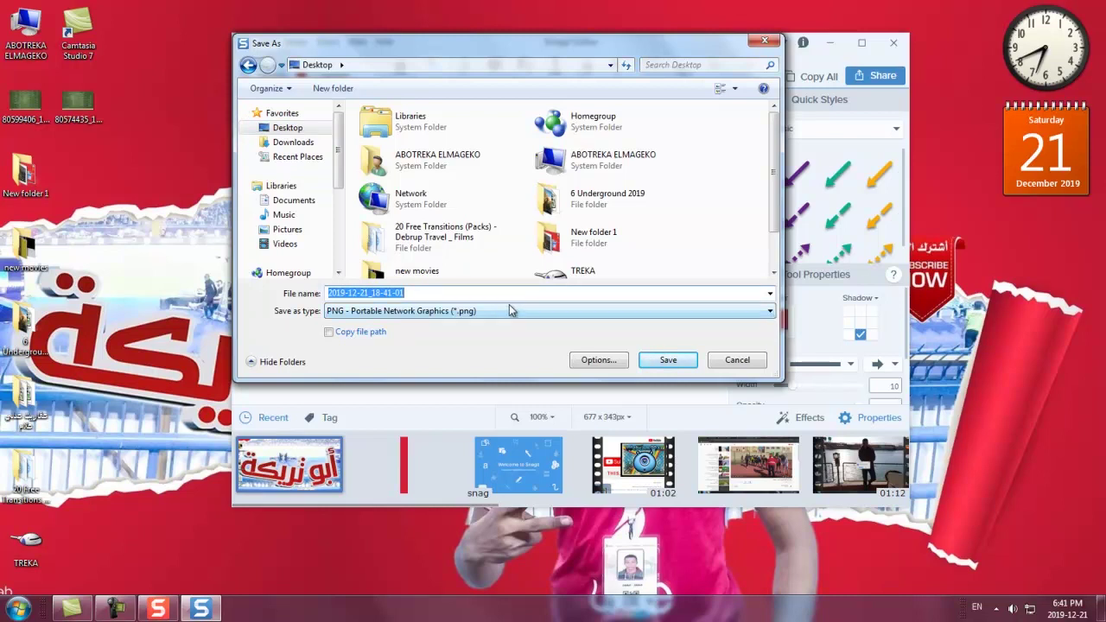
pyautogui.write('g')
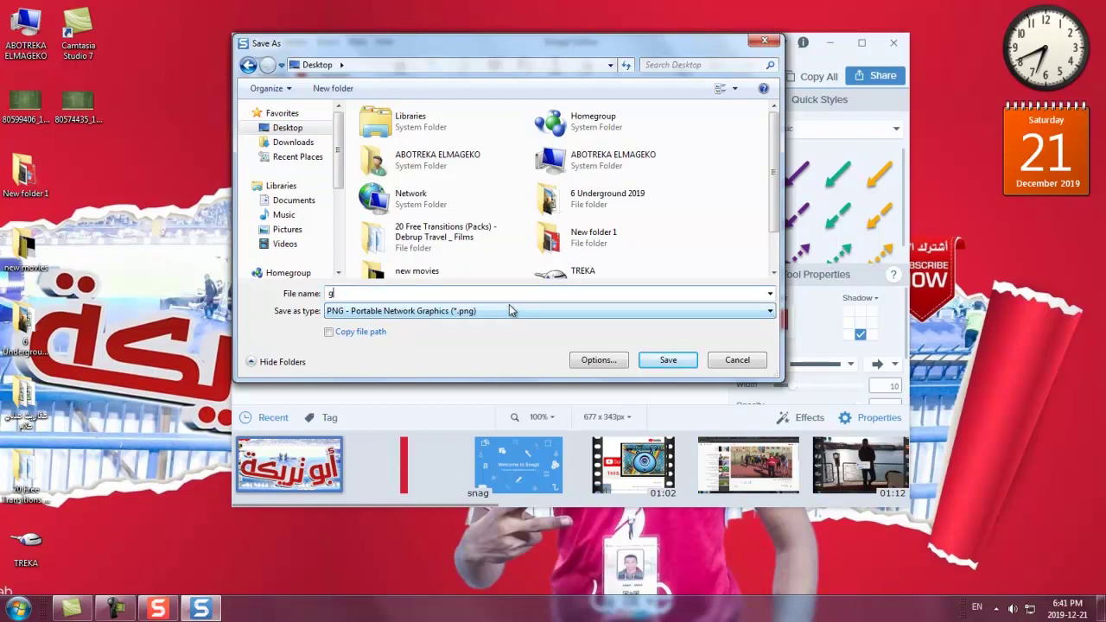
pyautogui.hotkey('alt', 'shift')
pyautogui.write('نقطة')
pyautogui.click(771, 314)
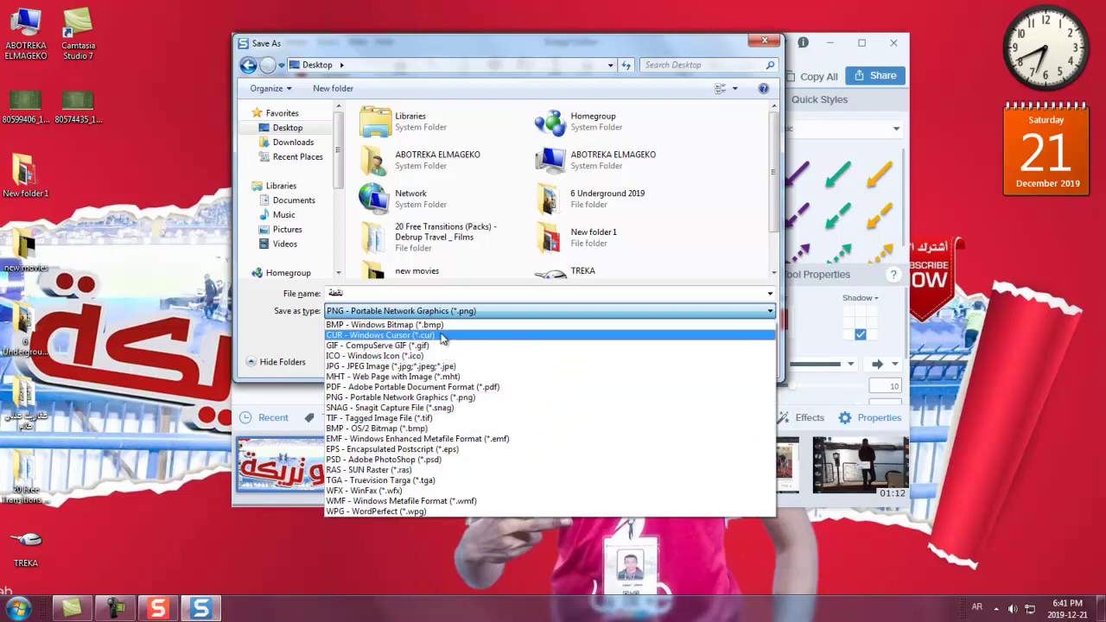
pyautogui.click(430, 367)
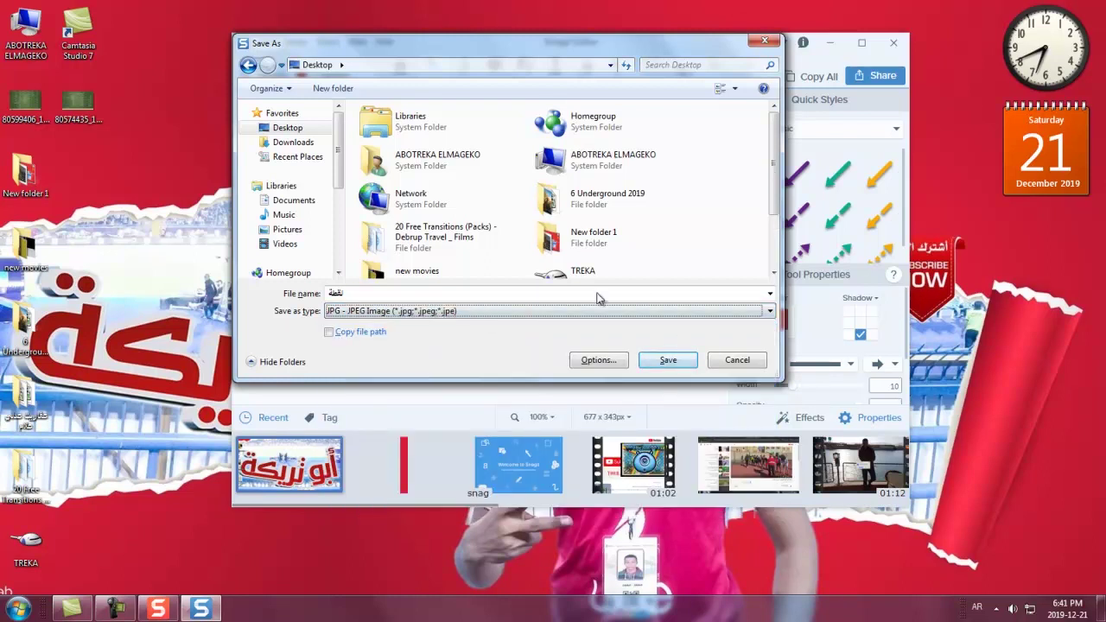
pyautogui.click(689, 367)
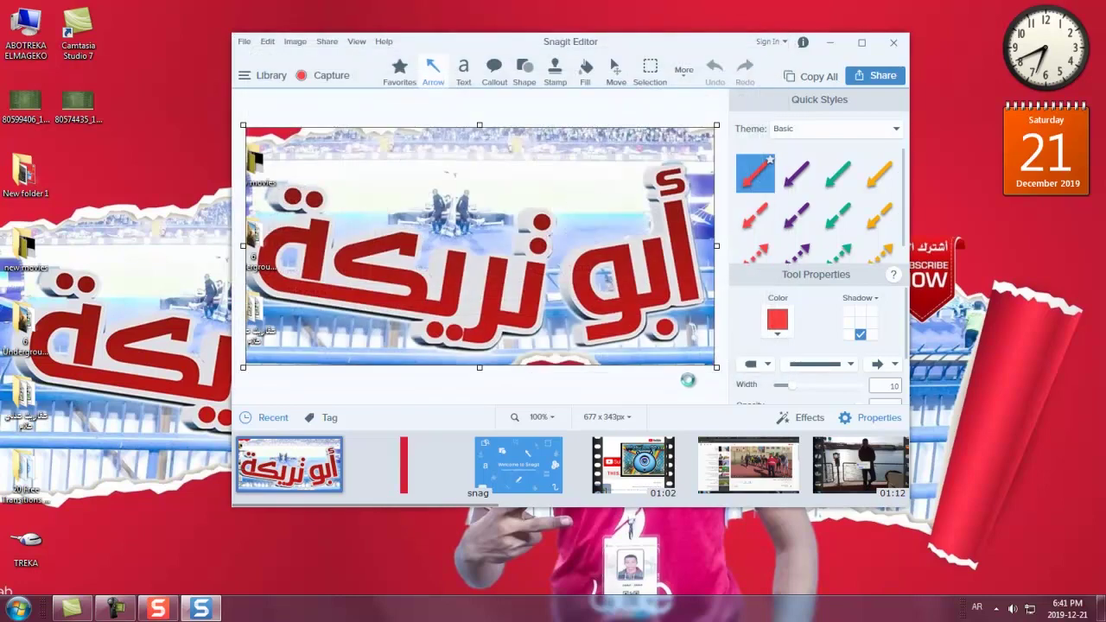
# - Close the Snagit editor, open the saved region capture from the desktop to check it, and close the viewer
pyautogui.click(890, 45)
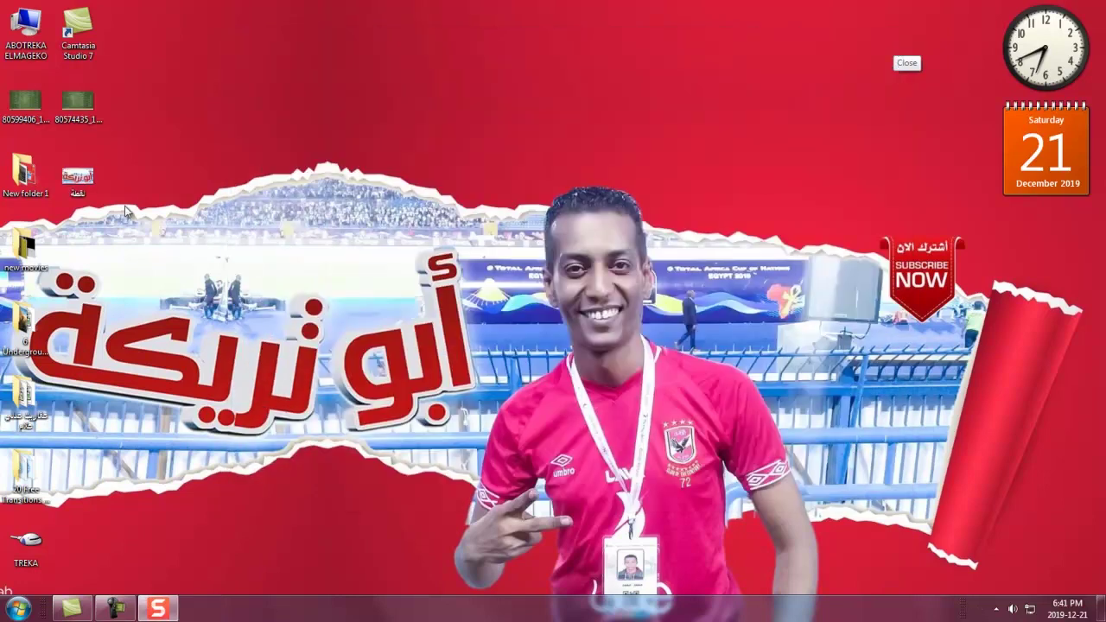
pyautogui.doubleClick(87, 185)
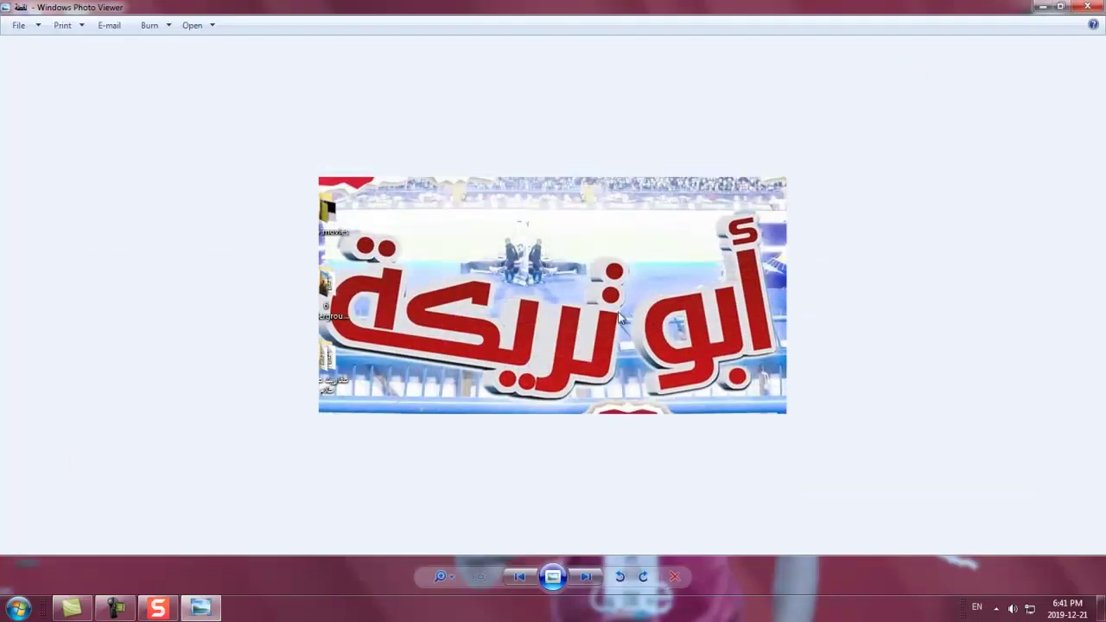
pyautogui.click(1082, 8)
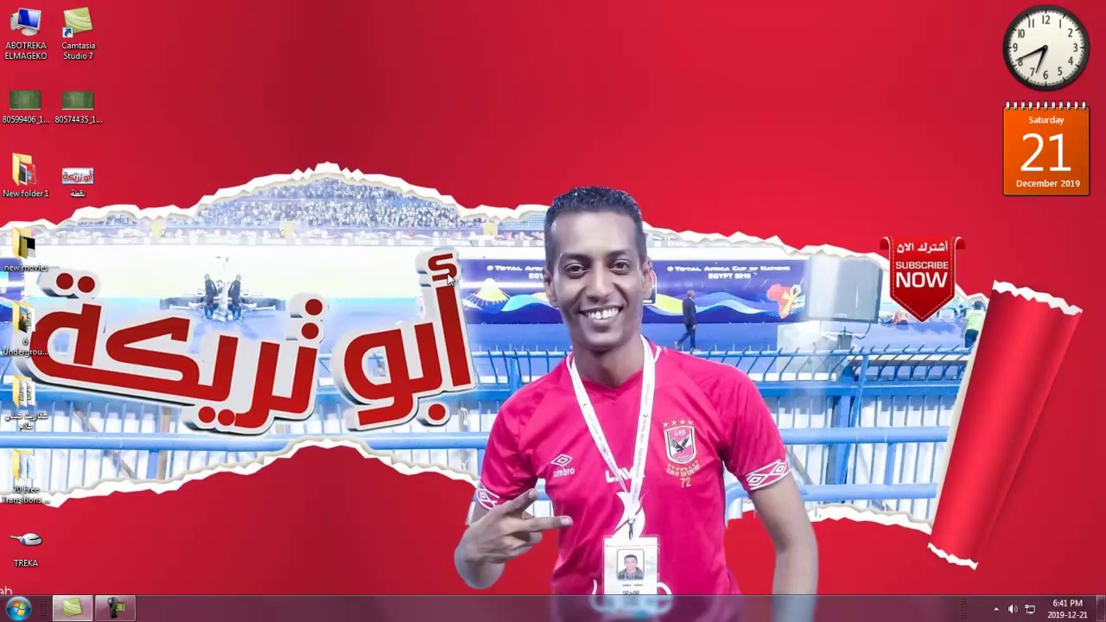
# - Capture the full screen with Snagit and reposition the editor window
pyautogui.press('Print')
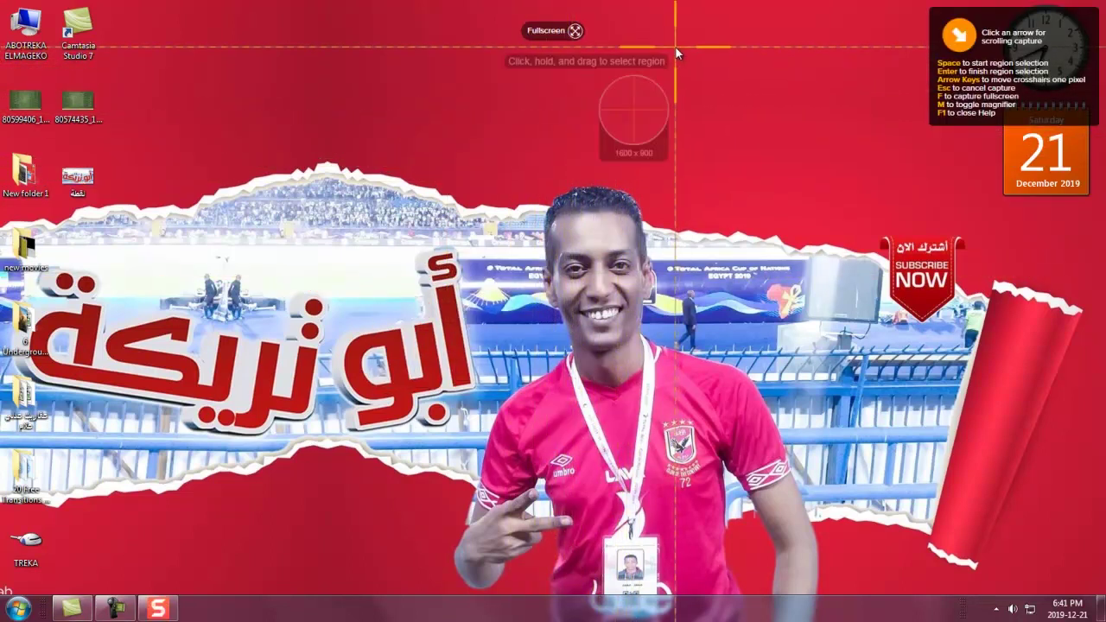
pyautogui.click(562, 33)
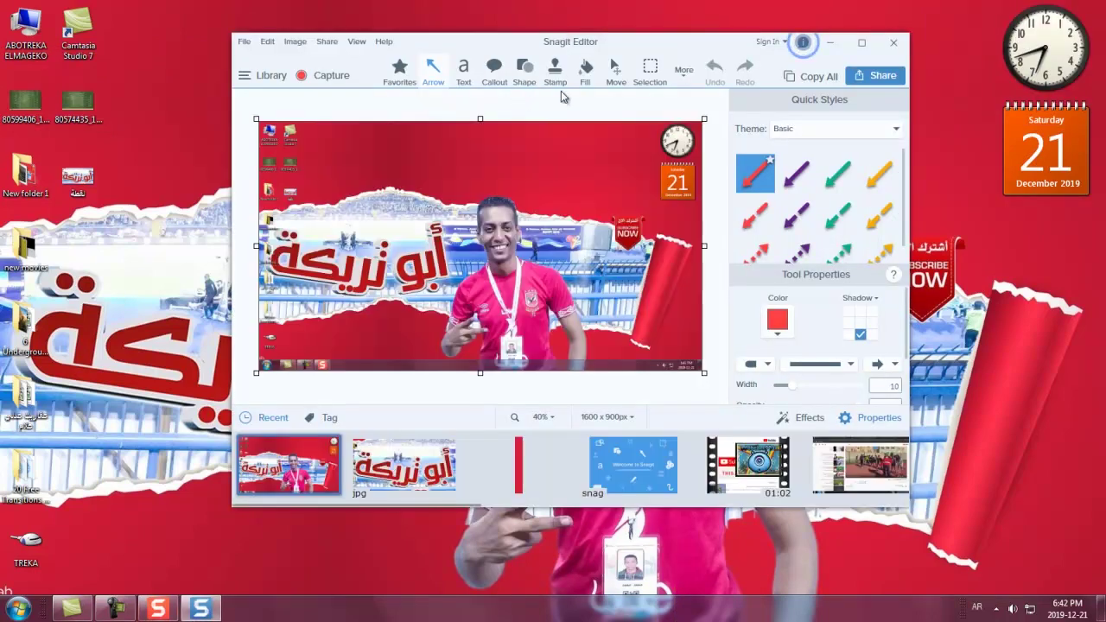
pyautogui.moveTo(662, 48)
pyautogui.mouseDown()
pyautogui.moveTo(500, 137)
pyautogui.moveTo(644, 45)
pyautogui.mouseUp()
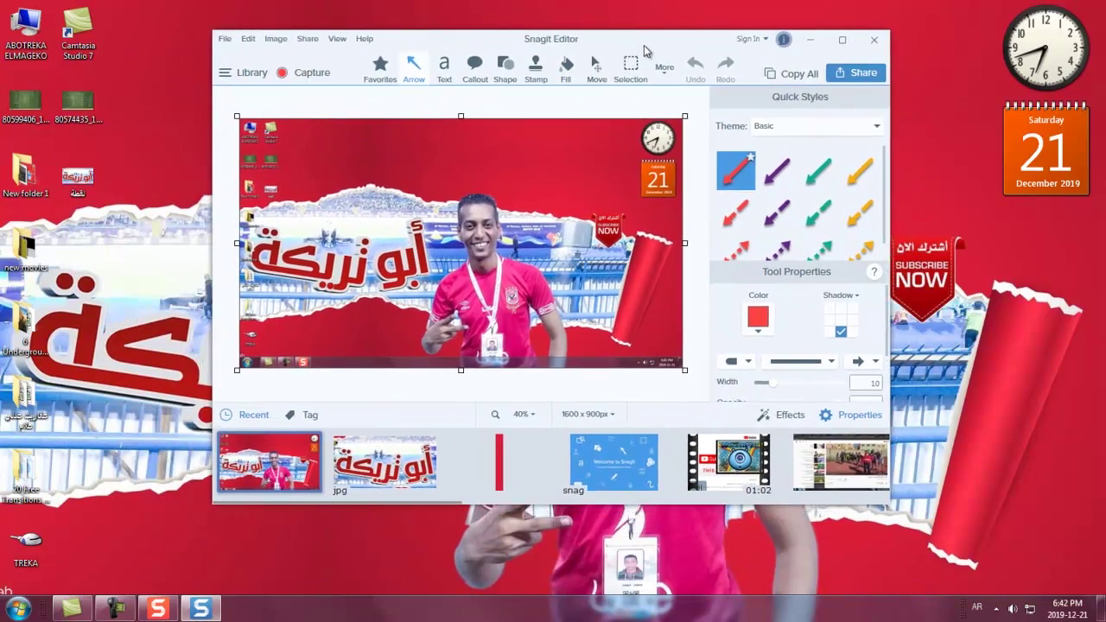
# - Save the full-screen capture to the Desktop as a JPG image under its default file name
pyautogui.click(226, 38)
pyautogui.click(275, 121)
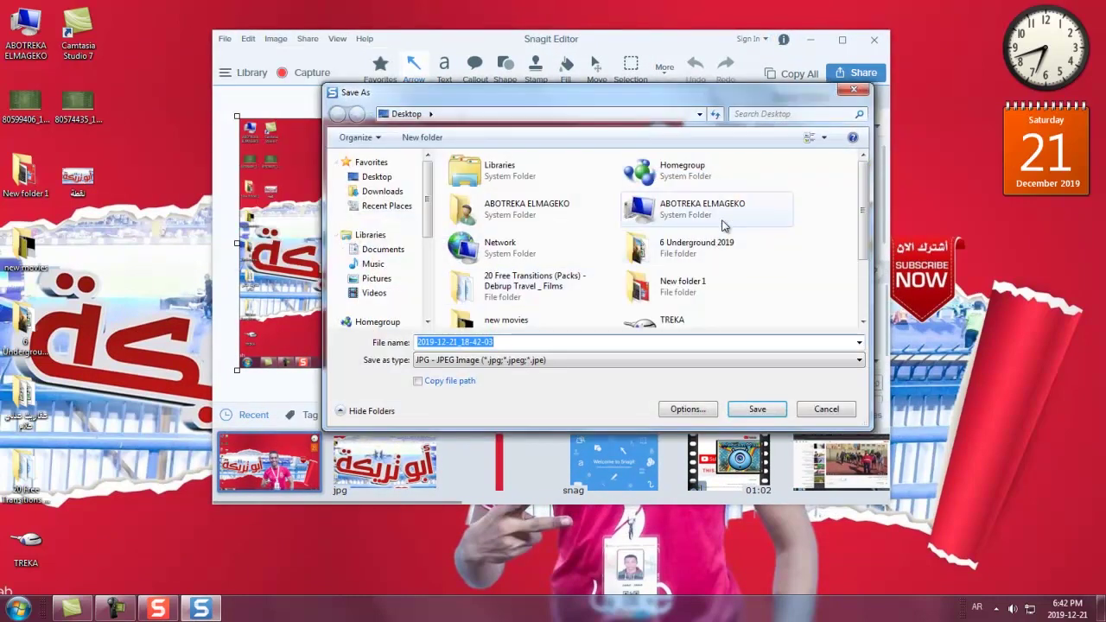
pyautogui.click(776, 412)
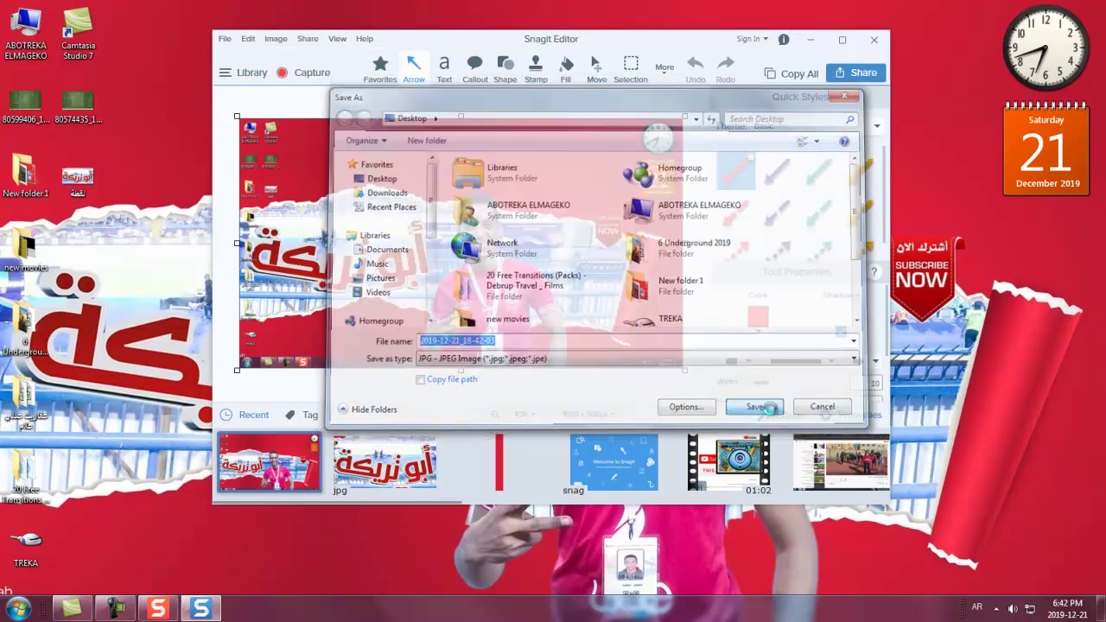
# - Close the Snagit editor, open the saved full-screen capture from the desktop to check it, and close the viewer
pyautogui.click(874, 39)
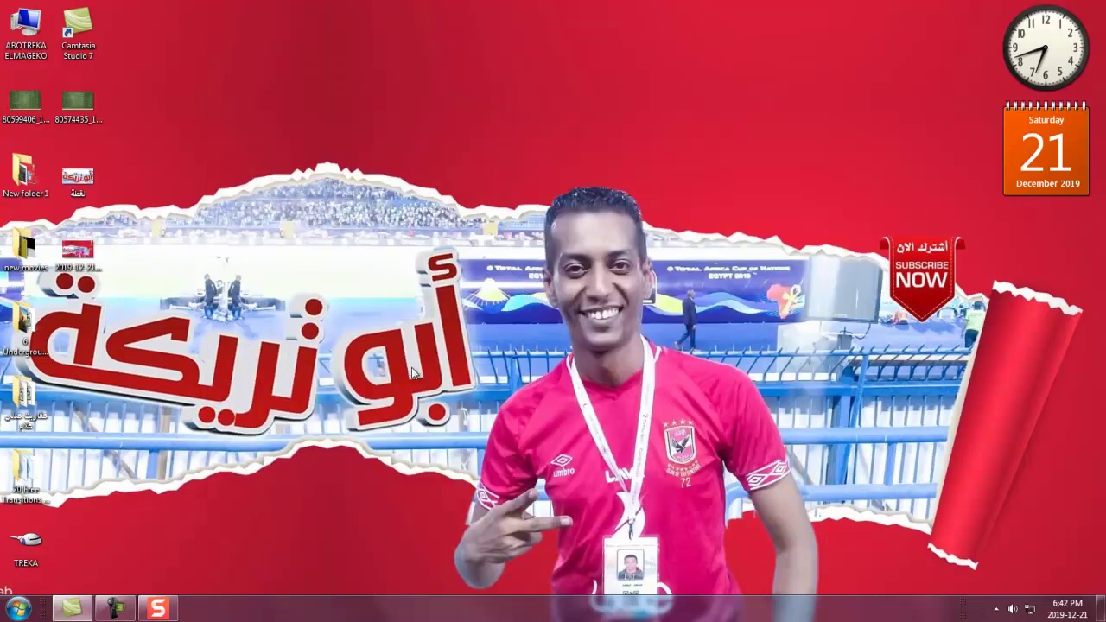
pyautogui.doubleClick(77, 251)
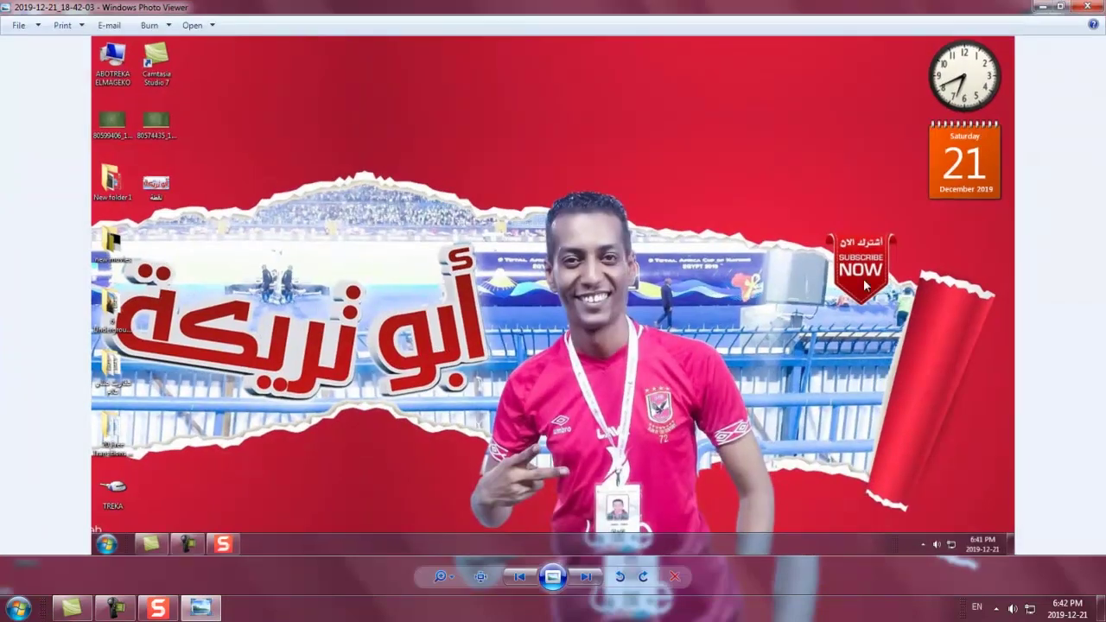
pyautogui.click(1087, 7)
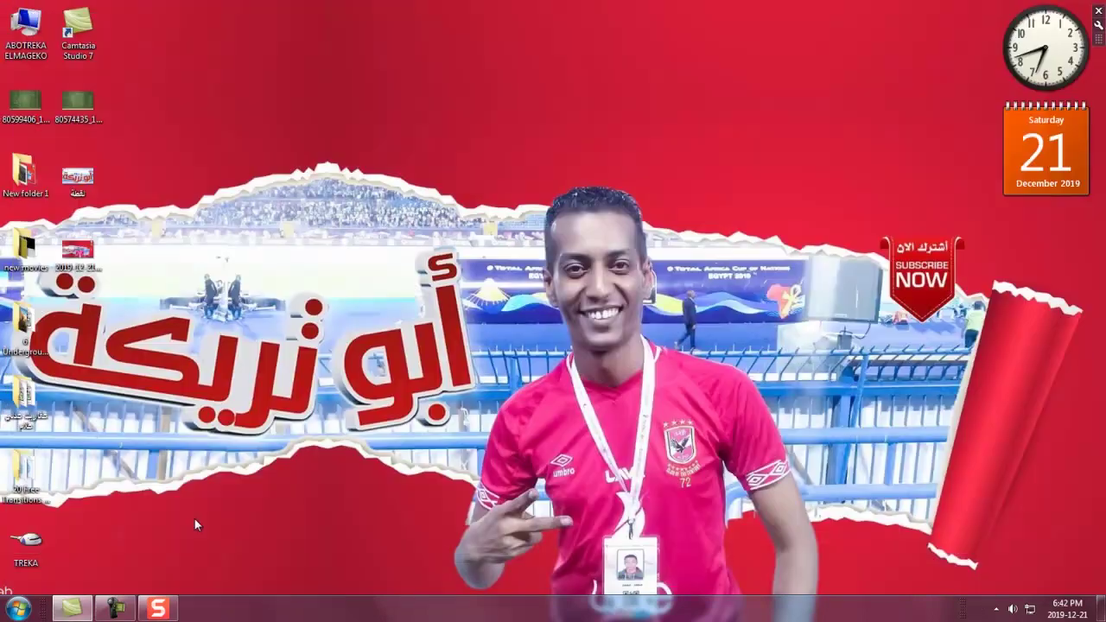
# - Reopen the Snagit capture window, move it to the desktop's upper area to show its capture options, and close it
pyautogui.click(172, 609)
pyautogui.moveTo(574, 372); pyautogui.dragTo(570, 24)
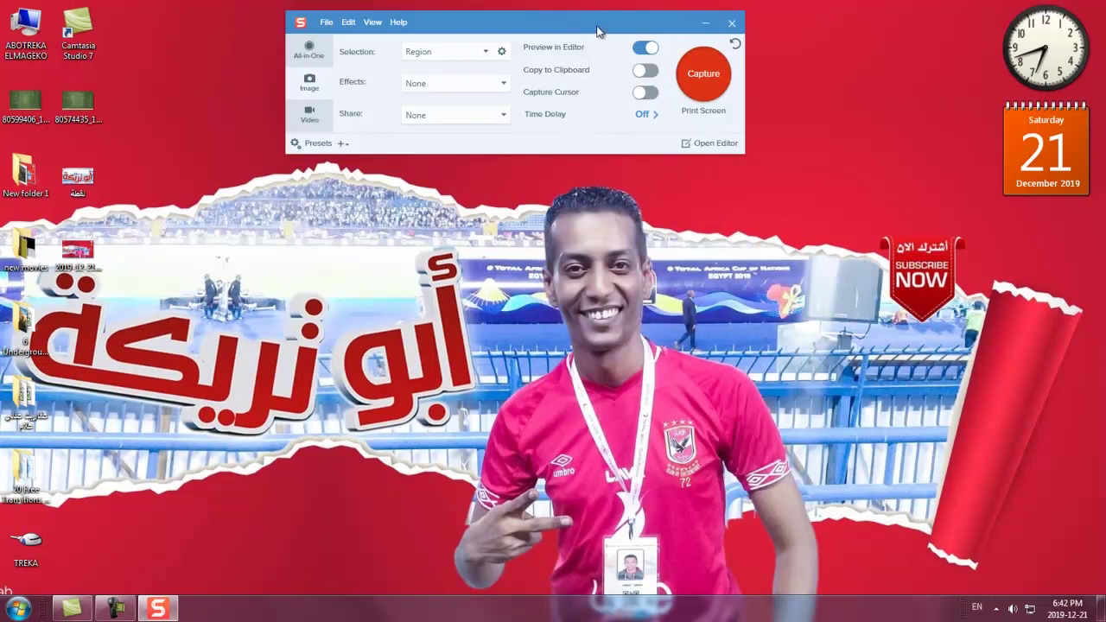
pyautogui.moveTo(596, 31); pyautogui.dragTo(576, 79)
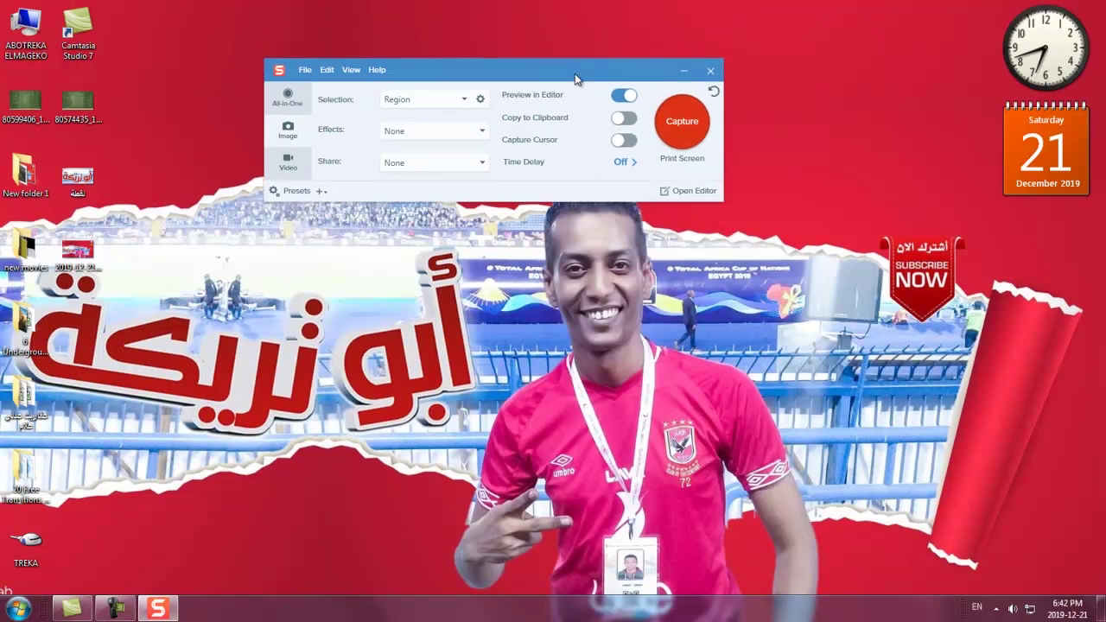
pyautogui.click(710, 70)
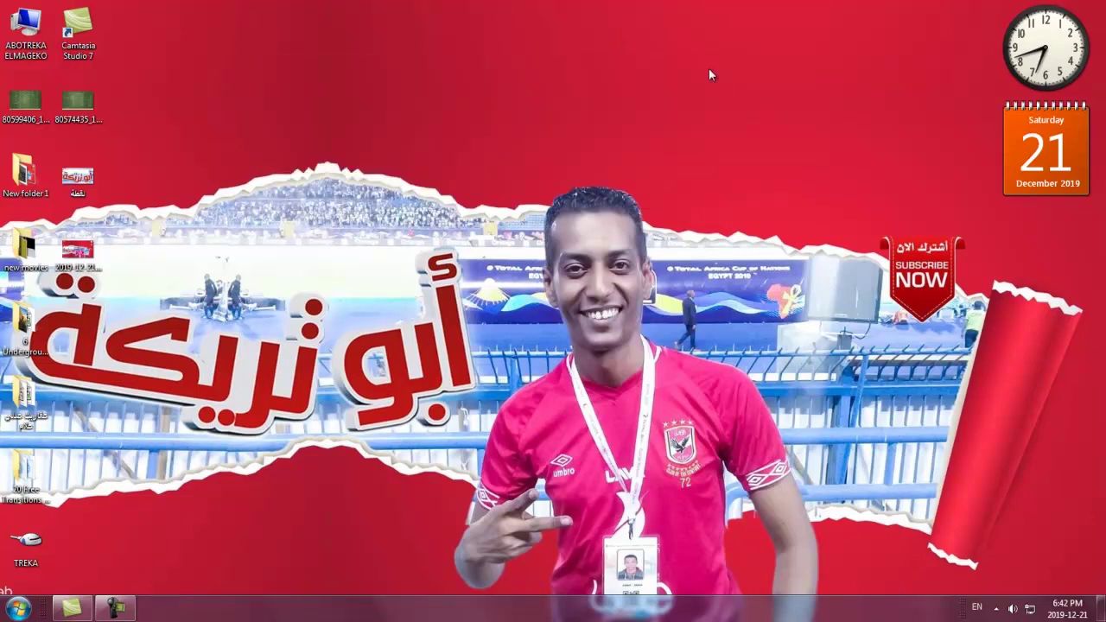